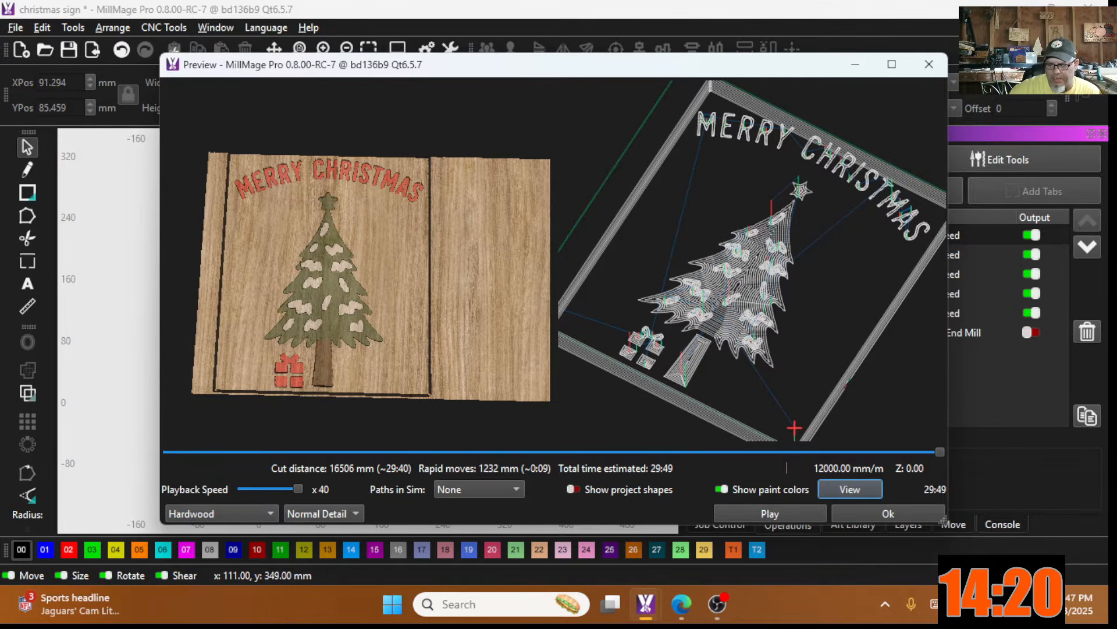
Step: Close the preview and inspect the settings of the RED Pocket 1.8mm operation
click(884, 513)
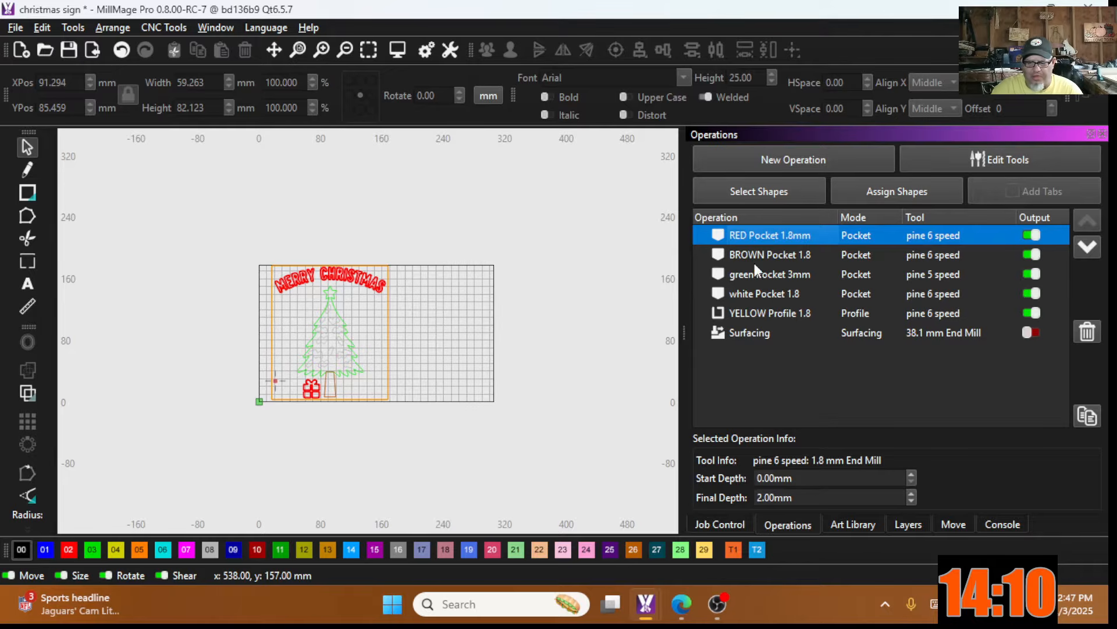
double_click(748, 235)
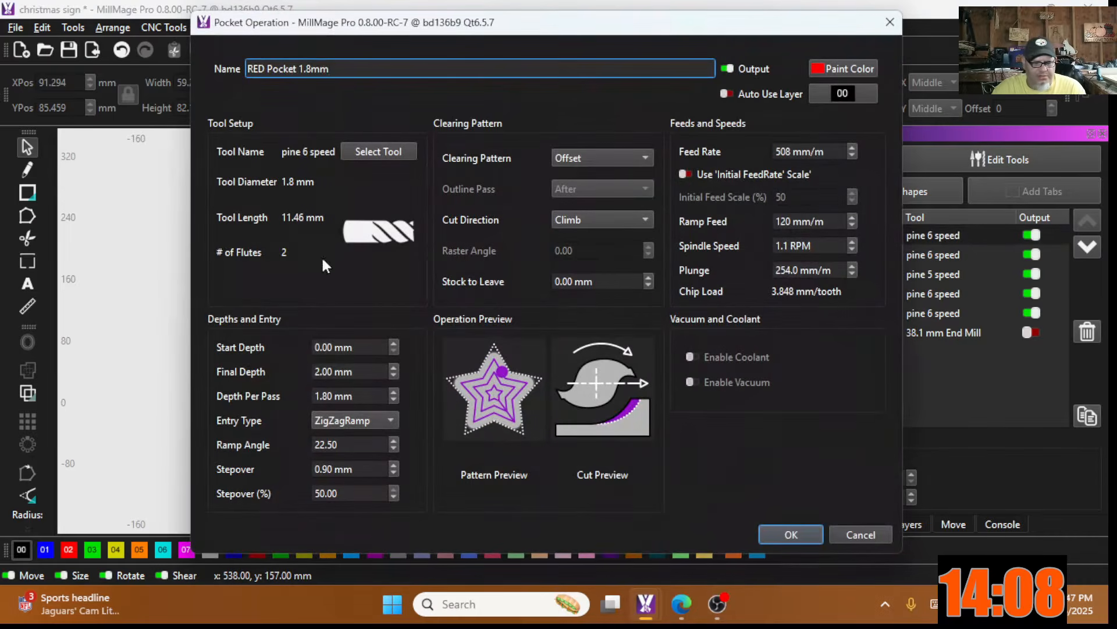
click(845, 535)
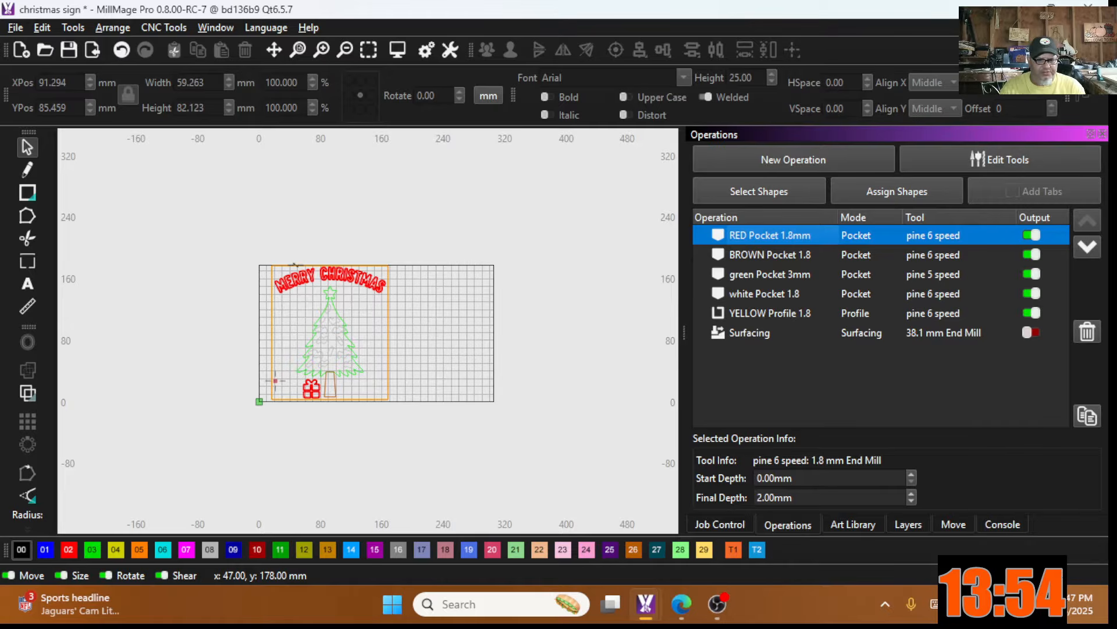
scroll(341, 328, up, 3)
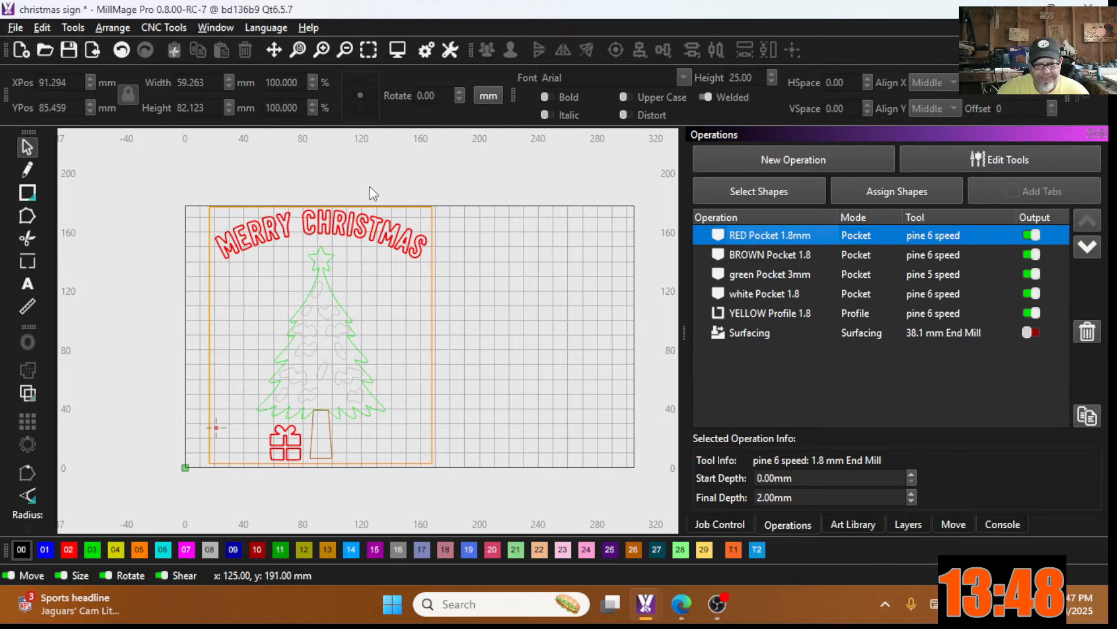
Step: Preview the Christmas sign's simulated cut and compare it with paint colors hidden and shown
click(399, 57)
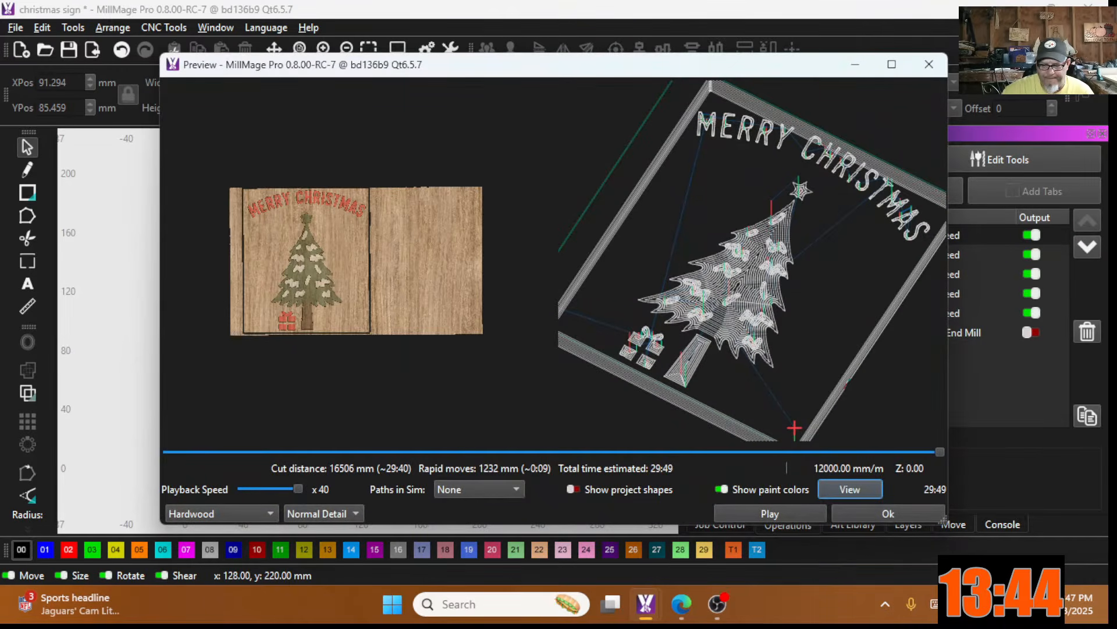
click(874, 512)
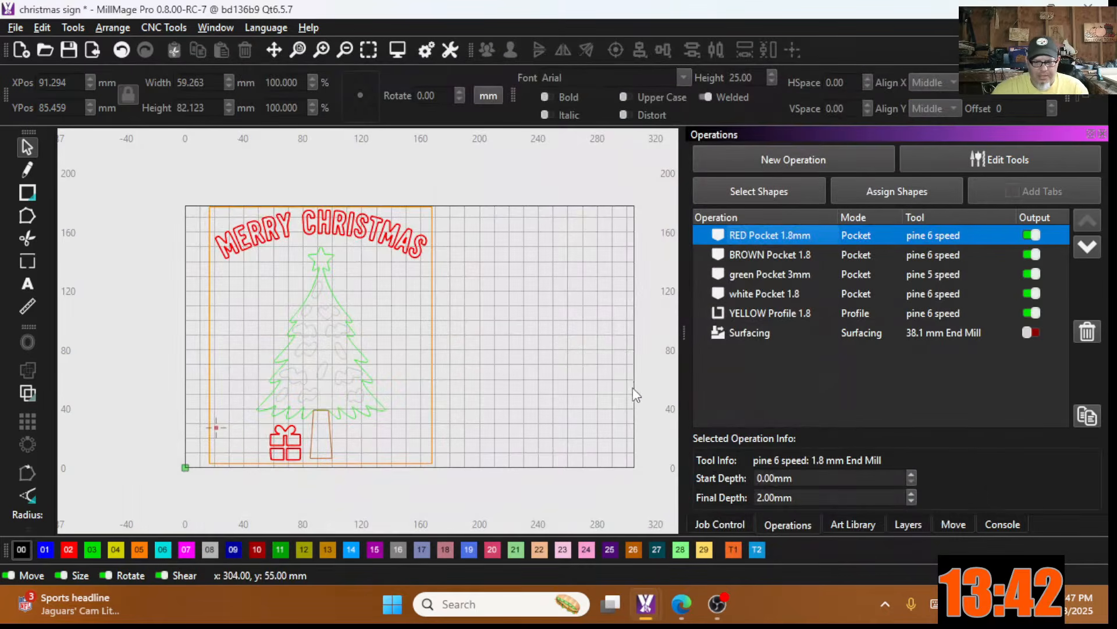
click(398, 49)
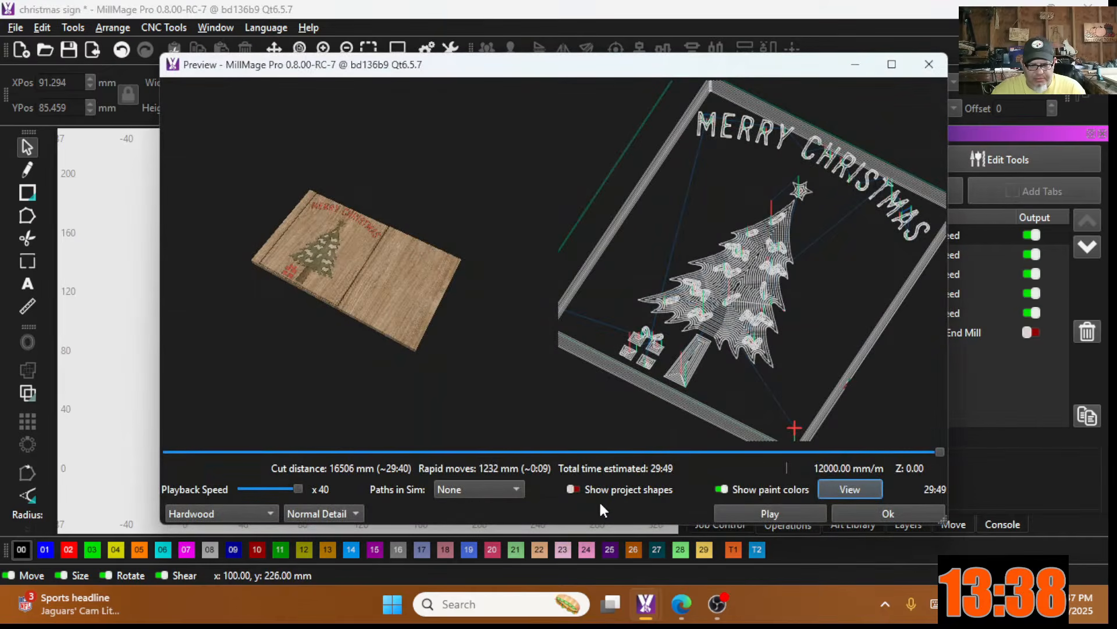
click(722, 489)
mouse_move(400, 386)
mouse_down()
mouse_move(311, 357)
mouse_move(300, 275)
mouse_move(360, 378)
mouse_up()
scroll(324, 234, up, 5)
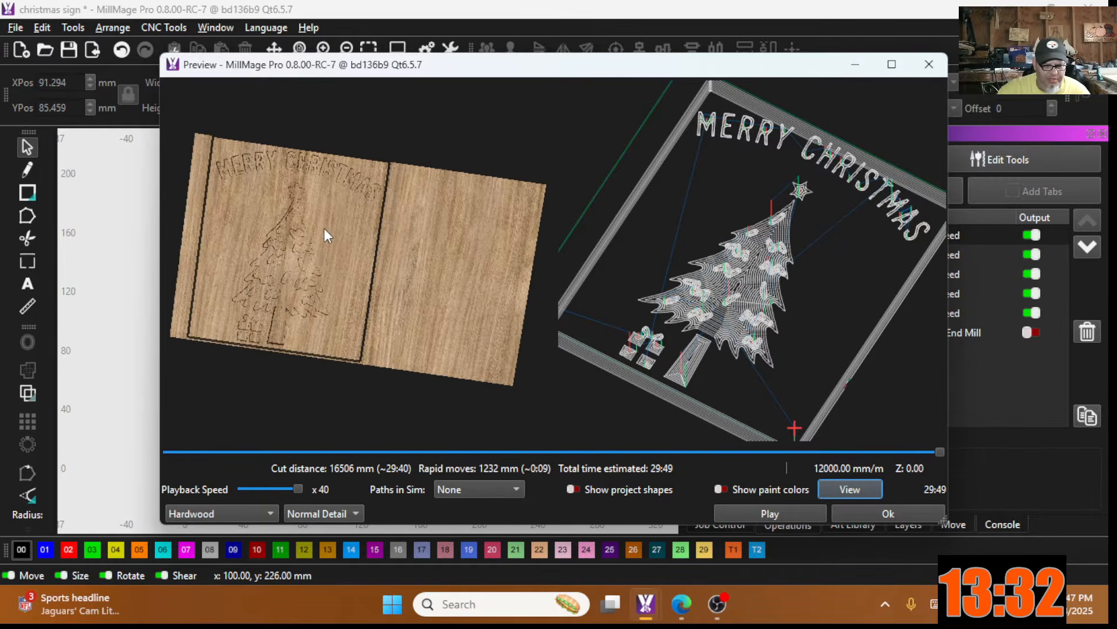
mouse_move(317, 251)
mouse_down()
mouse_move(344, 294)
mouse_move(337, 242)
mouse_move(360, 236)
mouse_move(334, 247)
mouse_up()
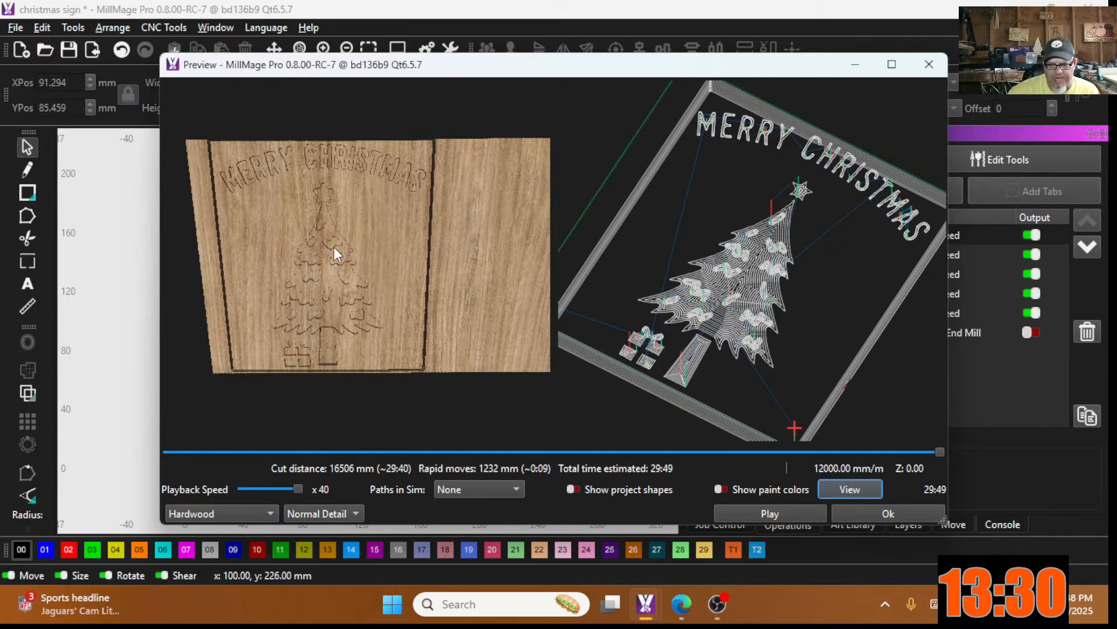
click(721, 488)
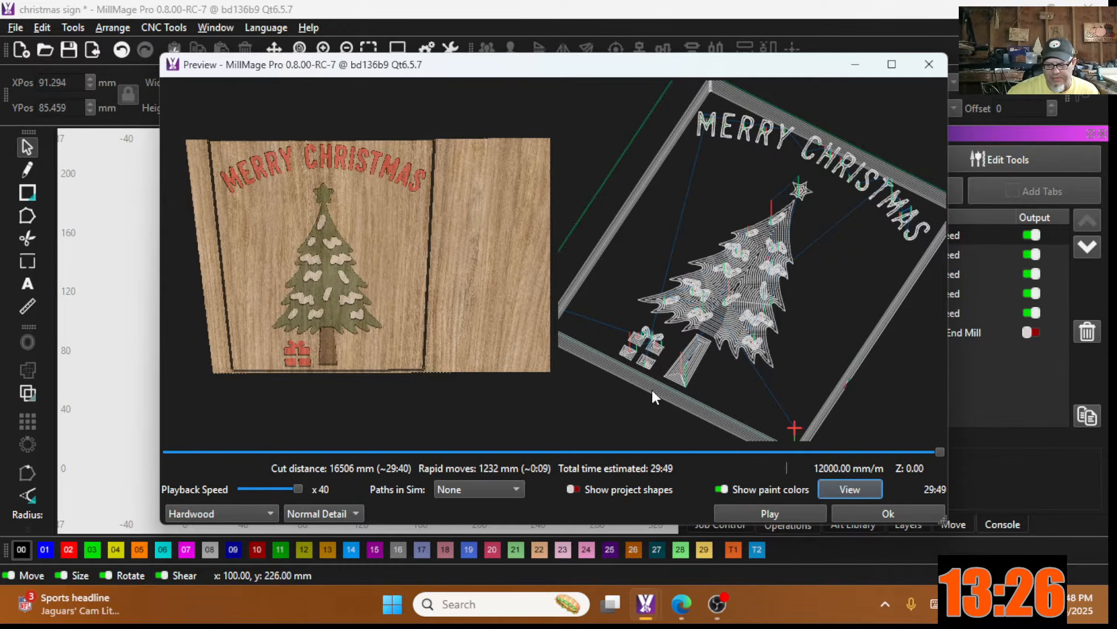
click(871, 515)
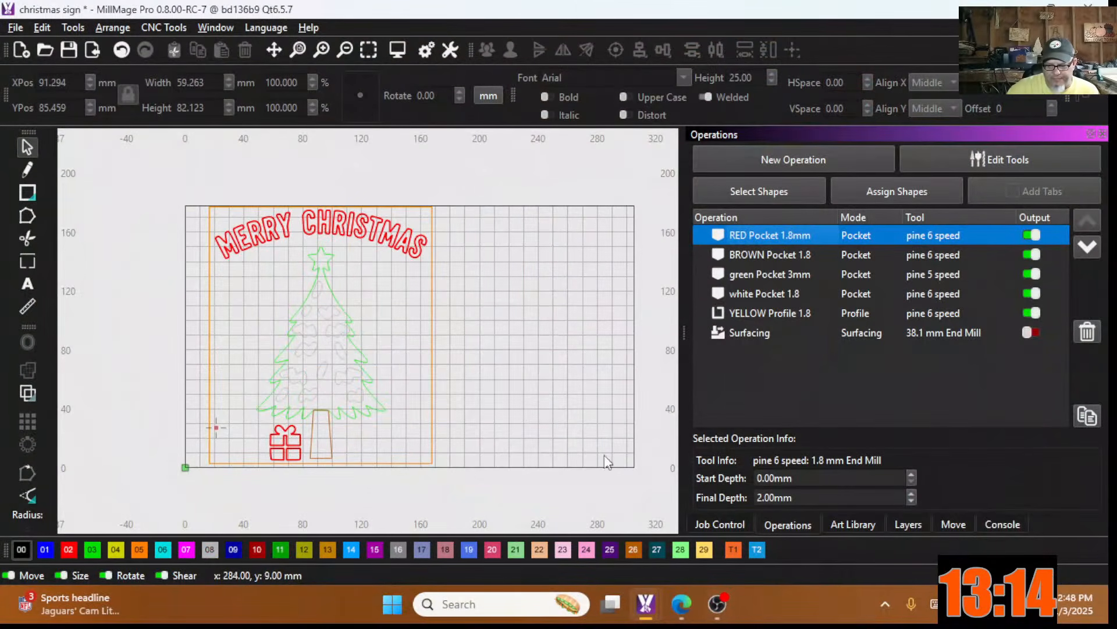
Step: Switch to the other open Christmas sign project and enable paint colors in its cut preview
mouse_move(646, 604)
click(701, 536)
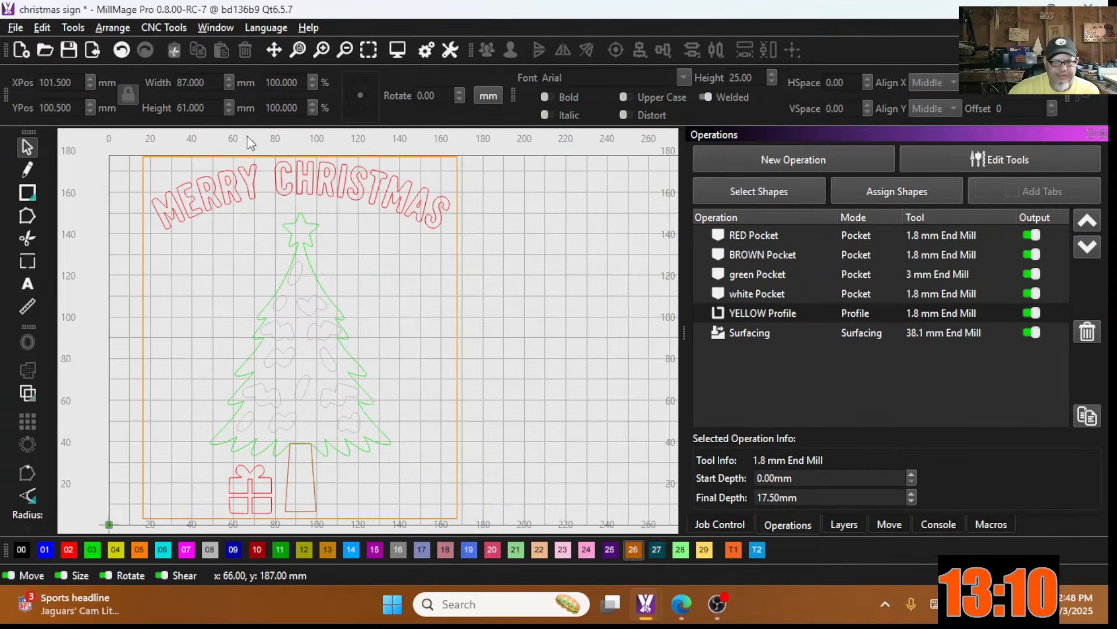
click(395, 50)
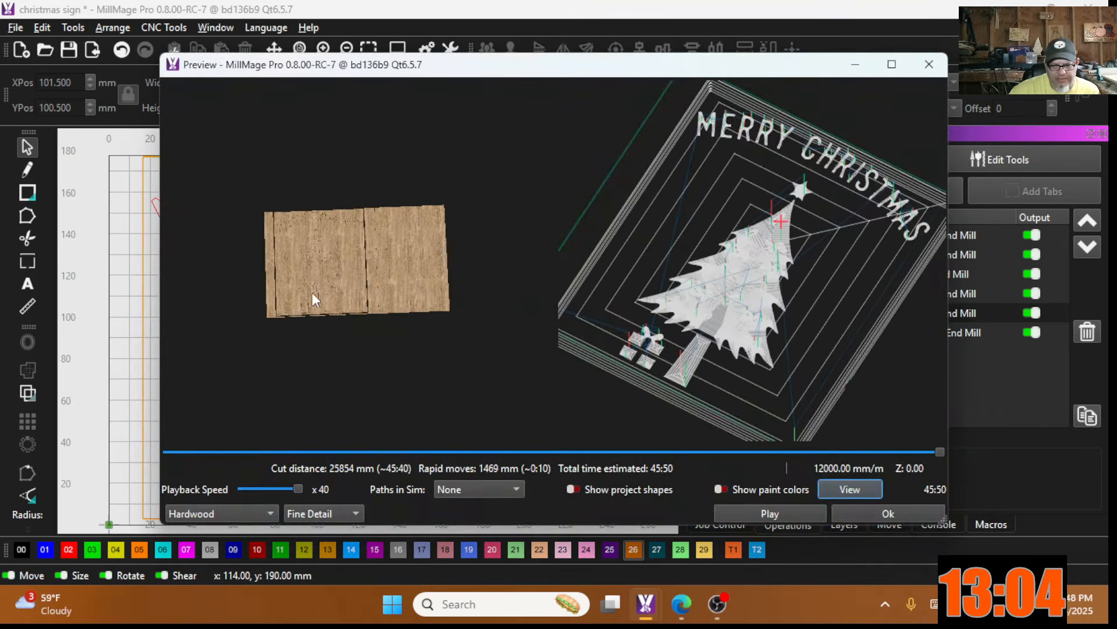
scroll(306, 249, up, 5)
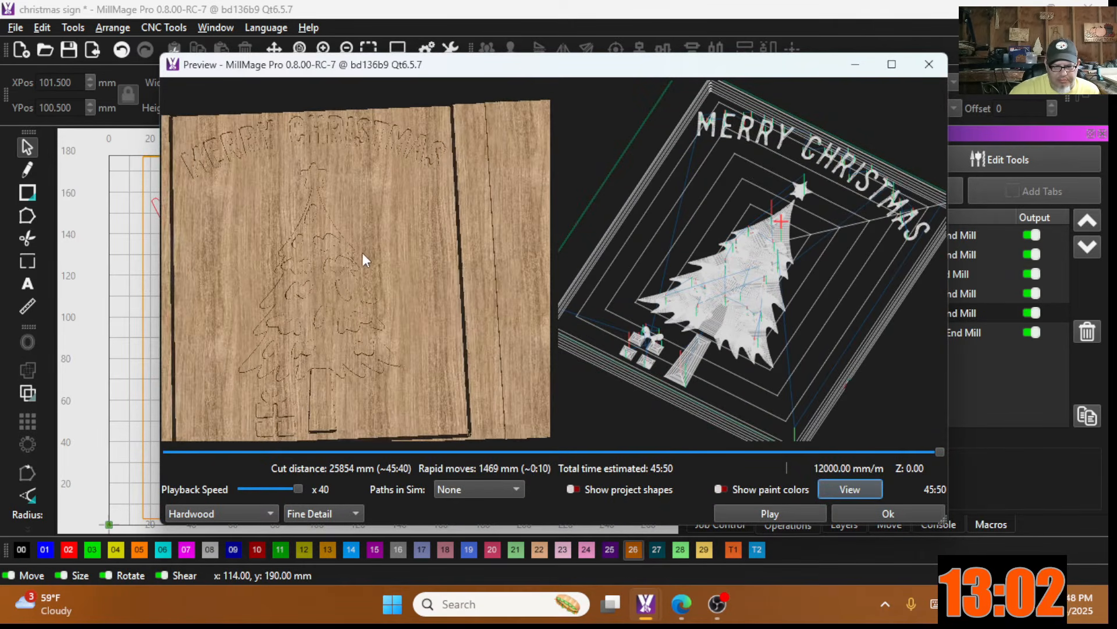
click(720, 490)
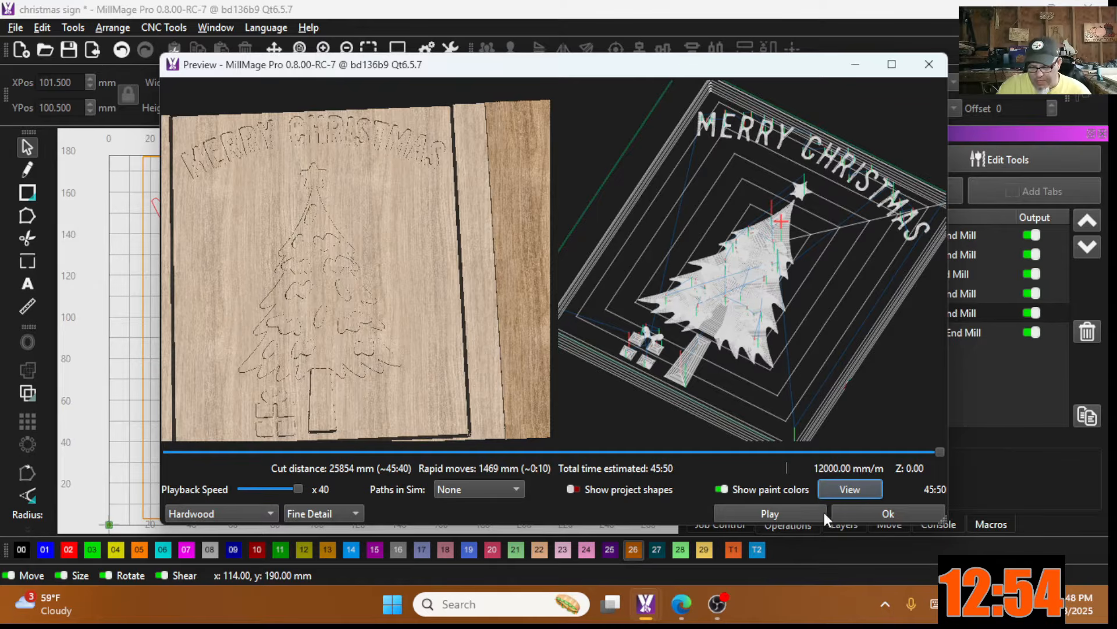
click(839, 512)
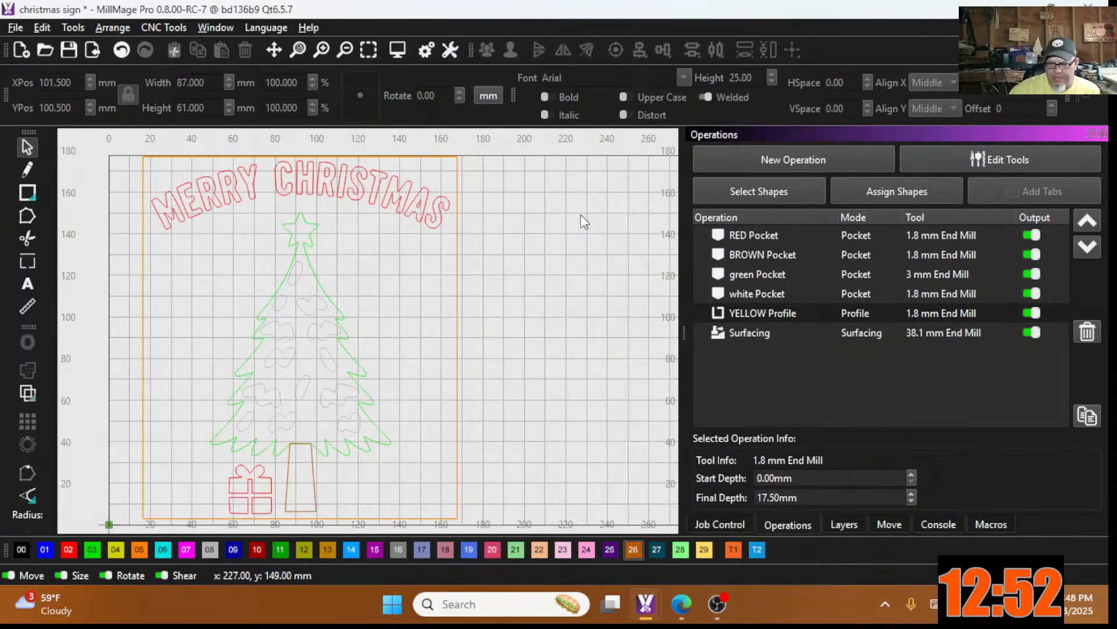
Step: Set the RED Pocket operation's paint color to bright red from the basic colors
double_click(752, 237)
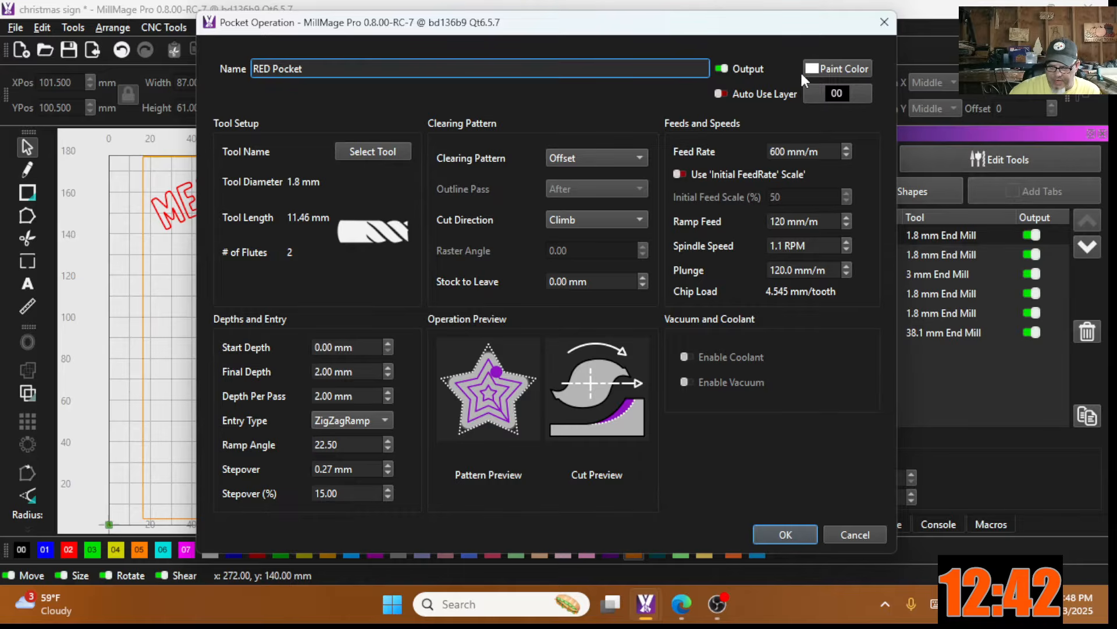
click(844, 69)
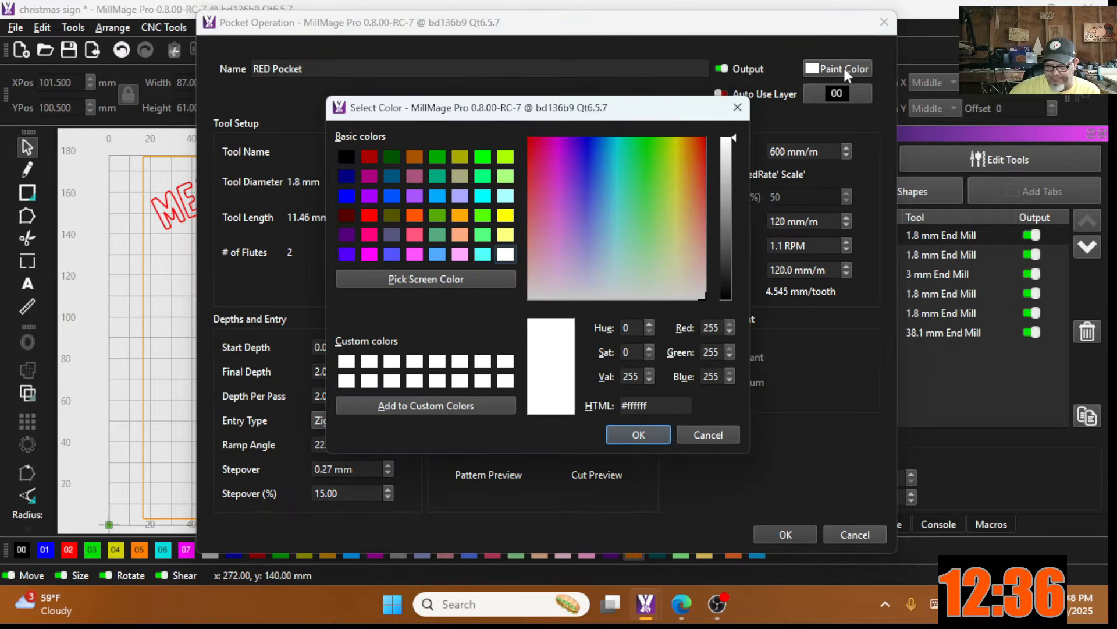
click(369, 215)
click(622, 434)
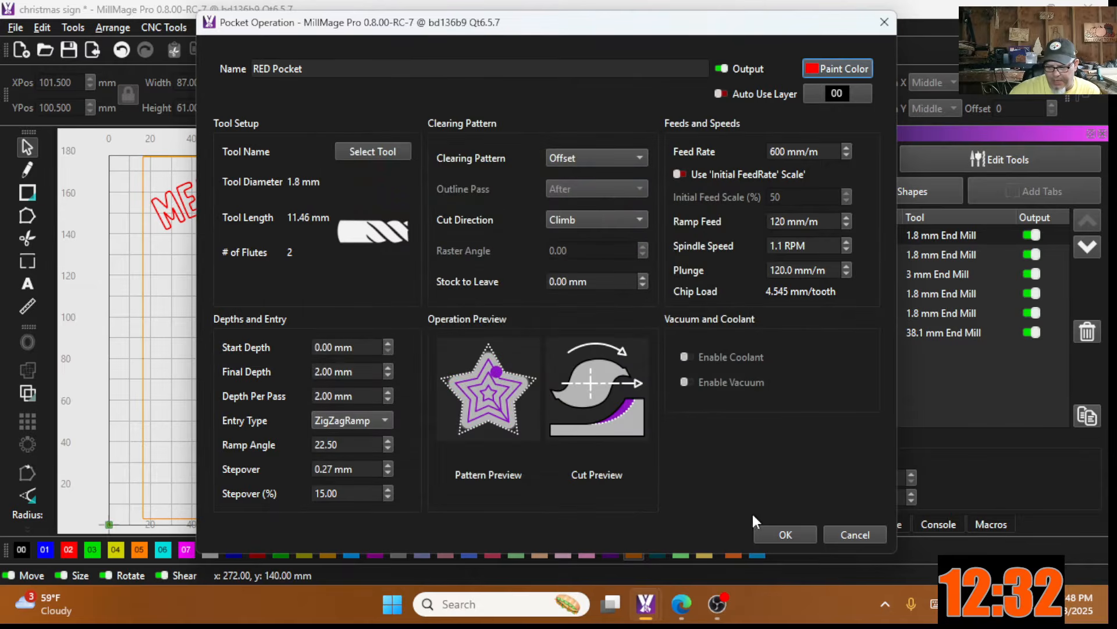
click(785, 534)
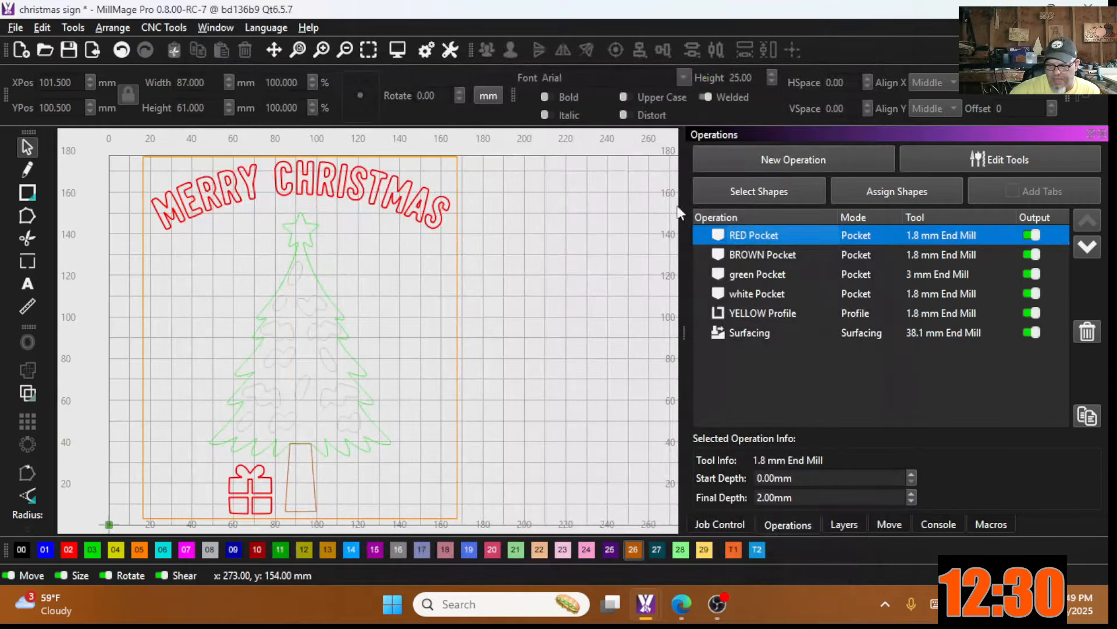
Step: Set the BROWN Pocket operation's paint color to dark brown (#311900), darkened from the basic orange-brown
click(771, 255)
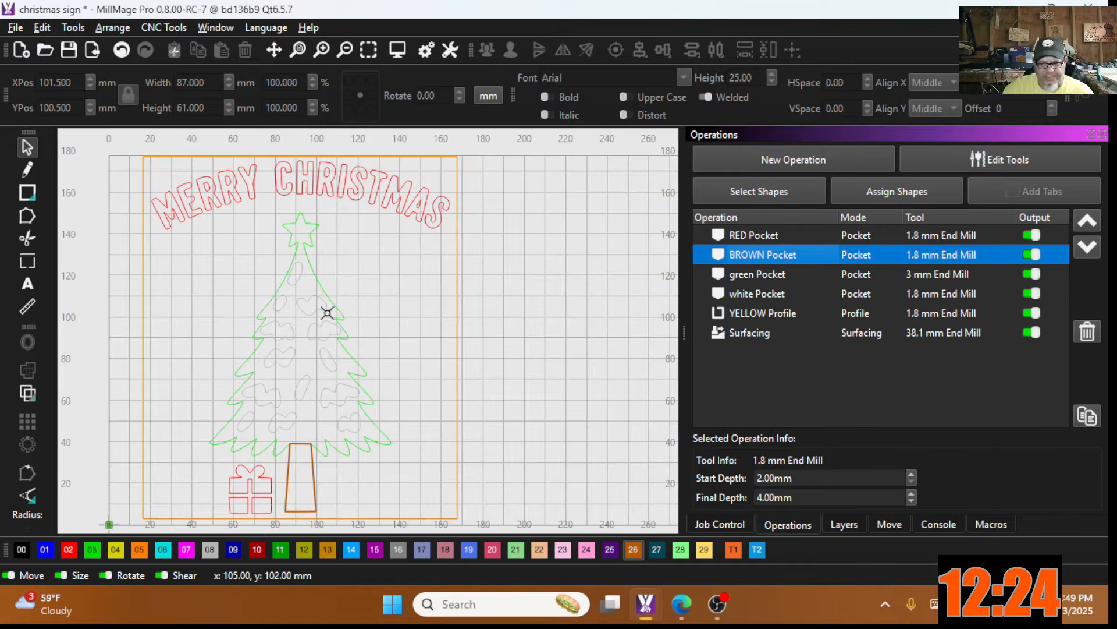
double_click(781, 253)
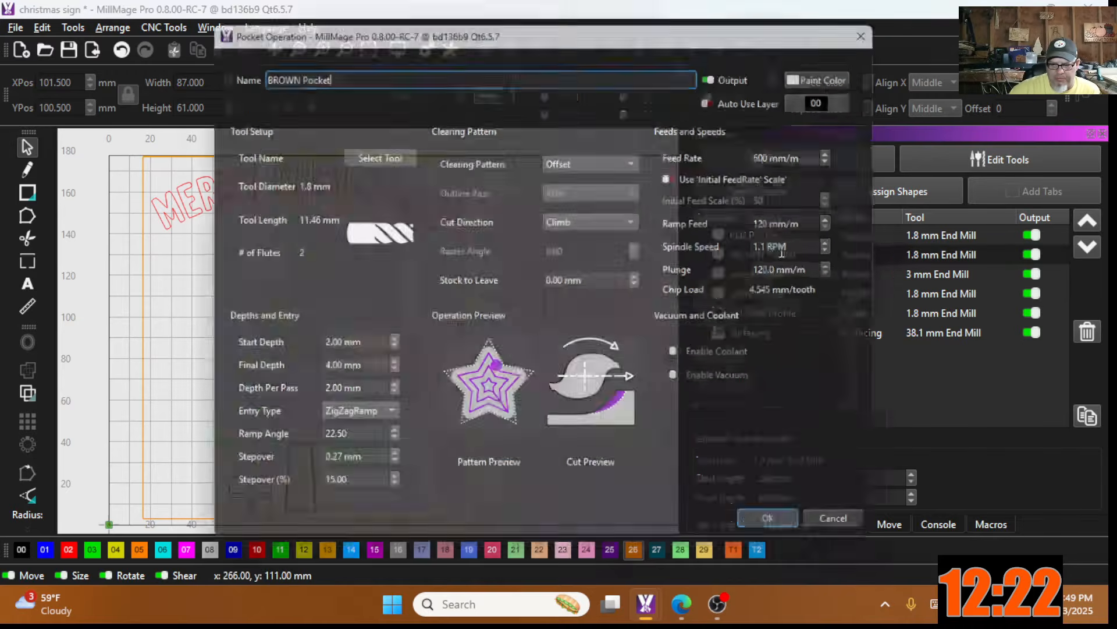
click(830, 68)
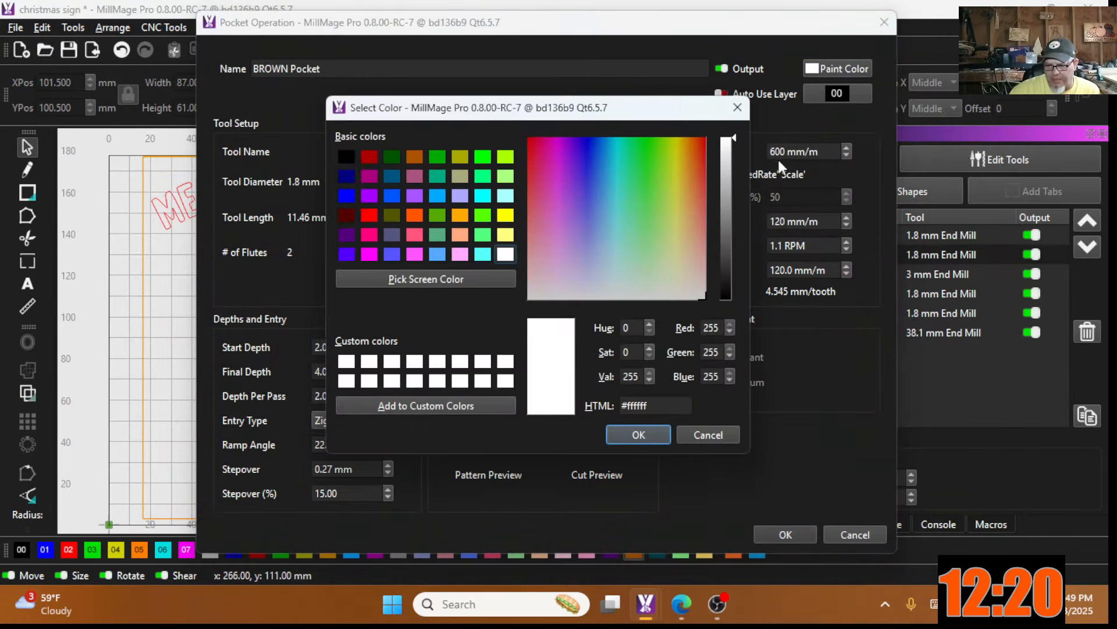
click(414, 155)
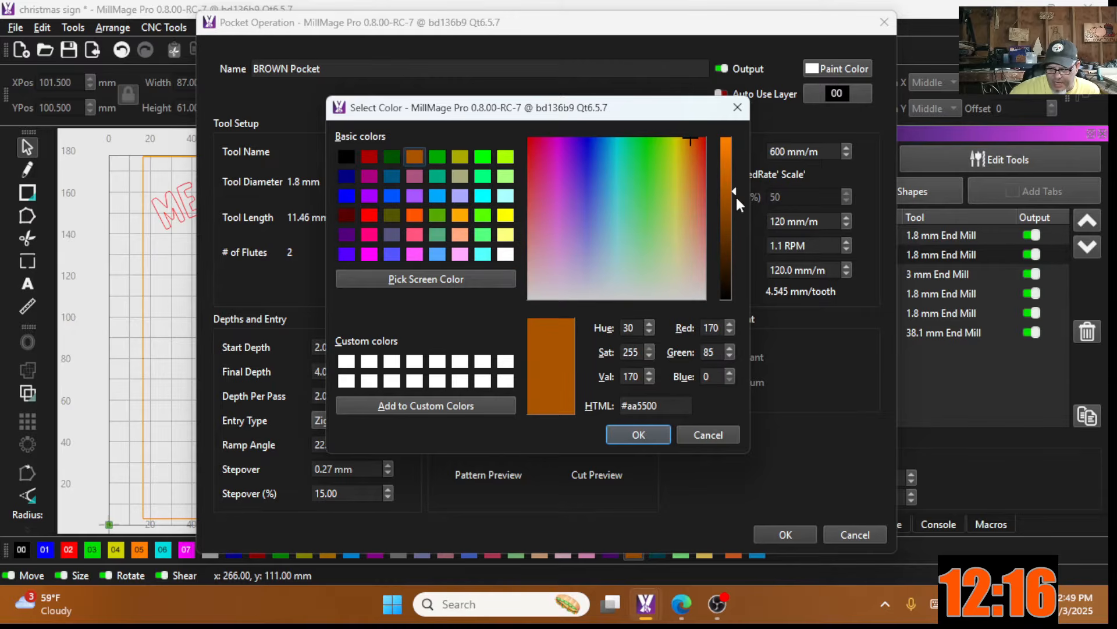
drag(732, 189, 733, 273)
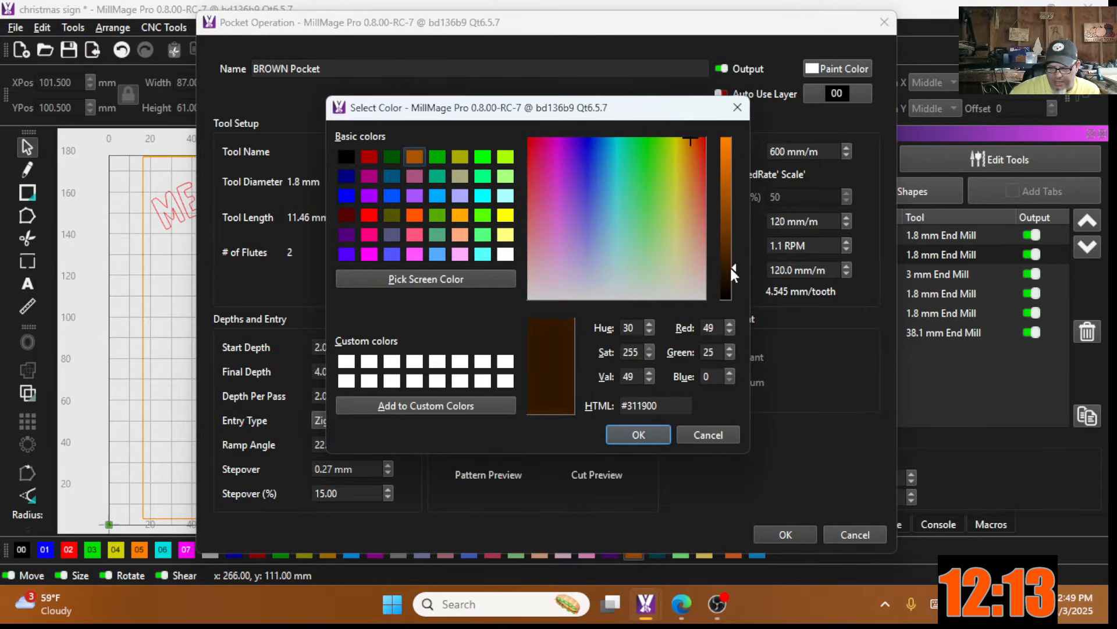
click(644, 434)
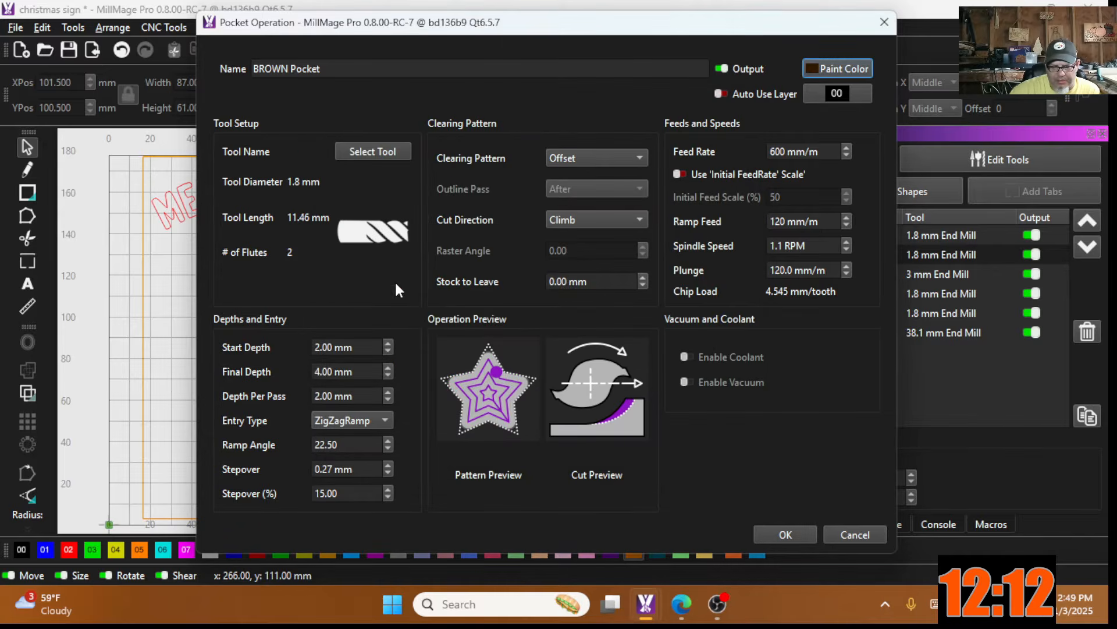
click(792, 532)
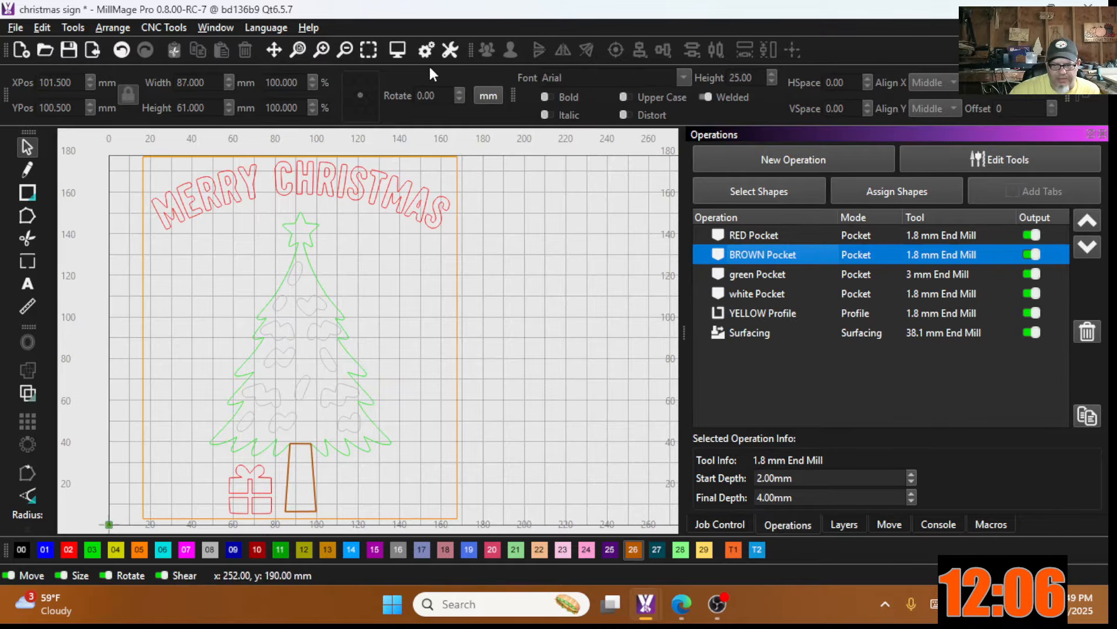
Step: Check the red and brown paint colors in the cut preview and disable the Surfacing operation's output
click(406, 51)
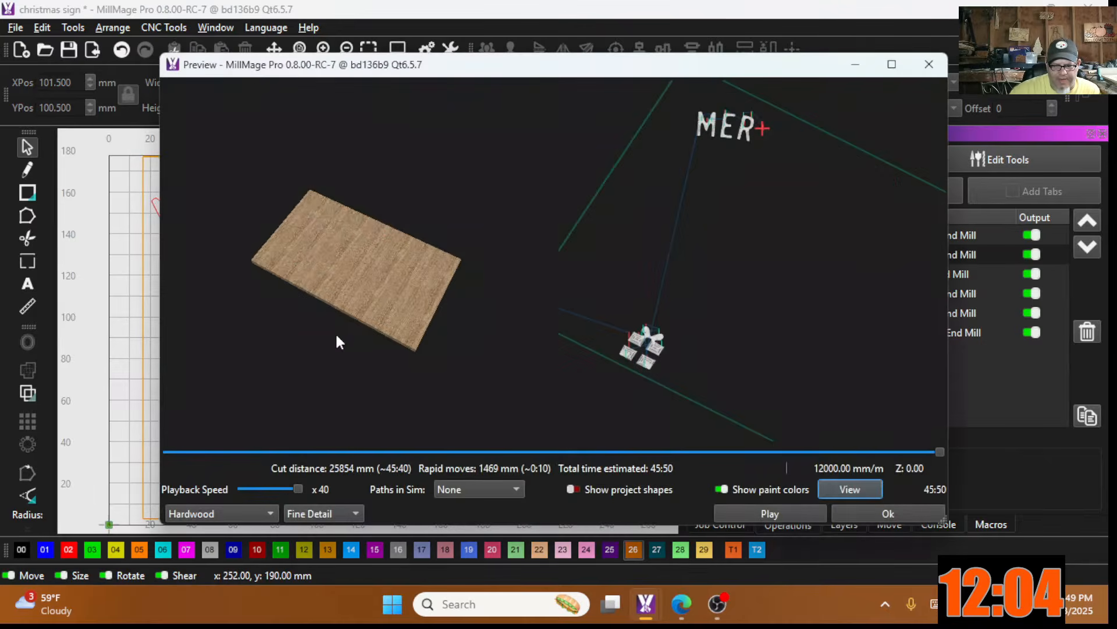
drag(339, 300, 323, 304)
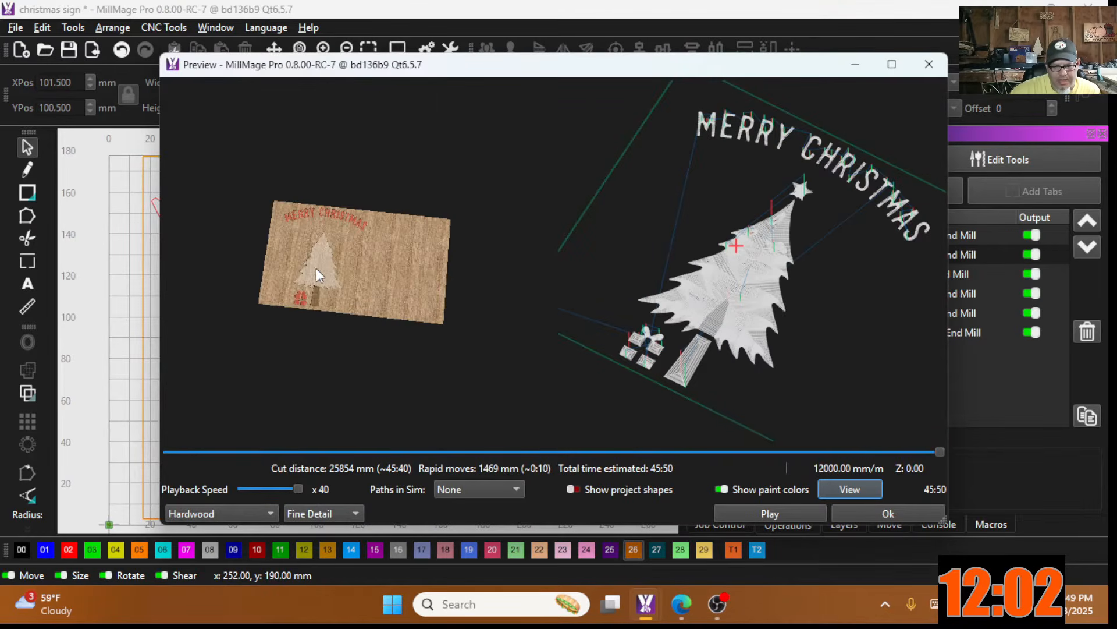
scroll(316, 278, up, 4)
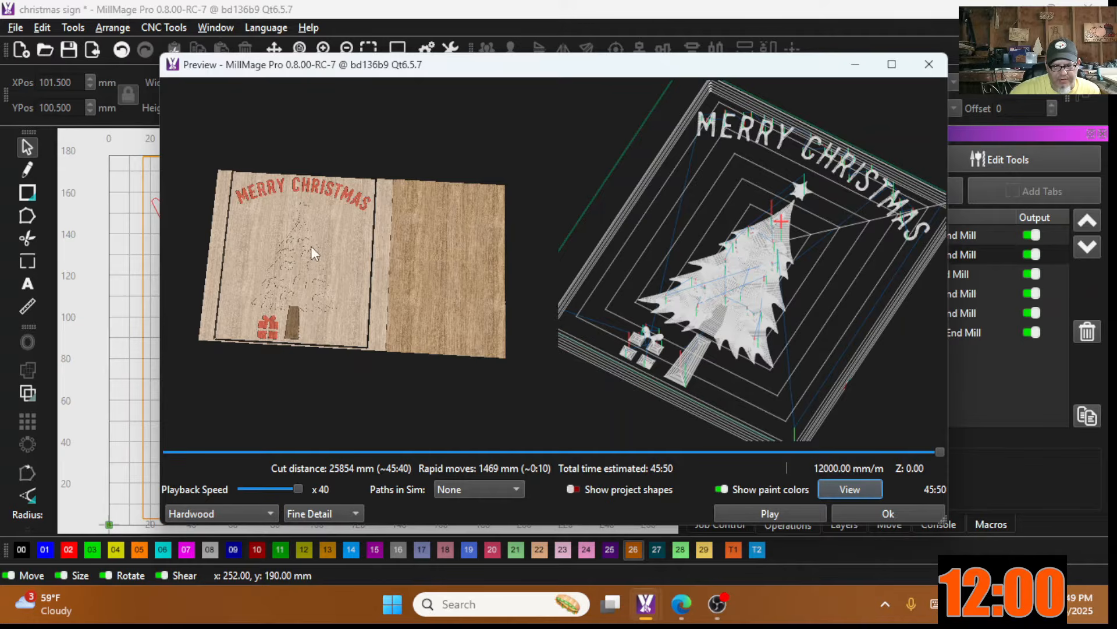
click(851, 511)
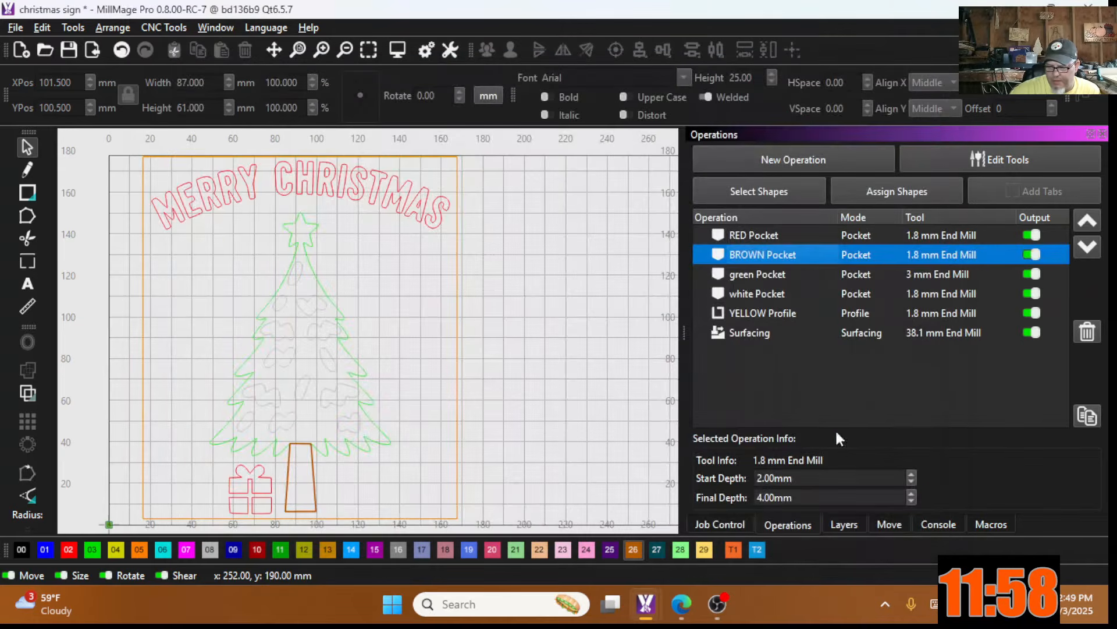
click(1033, 332)
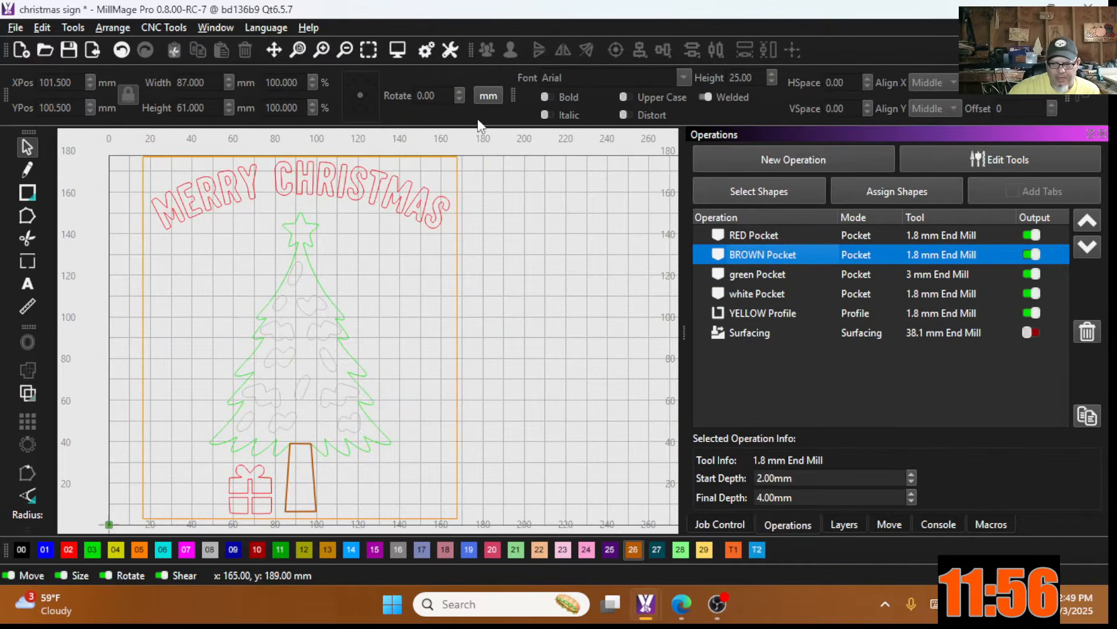
Step: Set the green Pocket operation's paint color to dark green (#224400), darkened from the basic green #55aa00
double_click(735, 271)
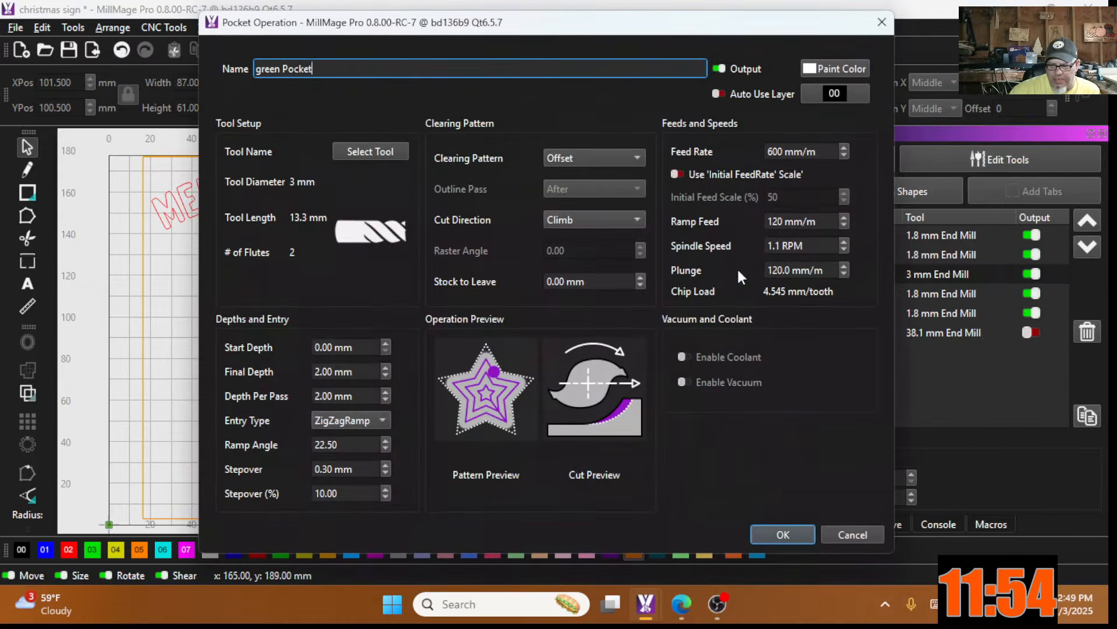
click(817, 68)
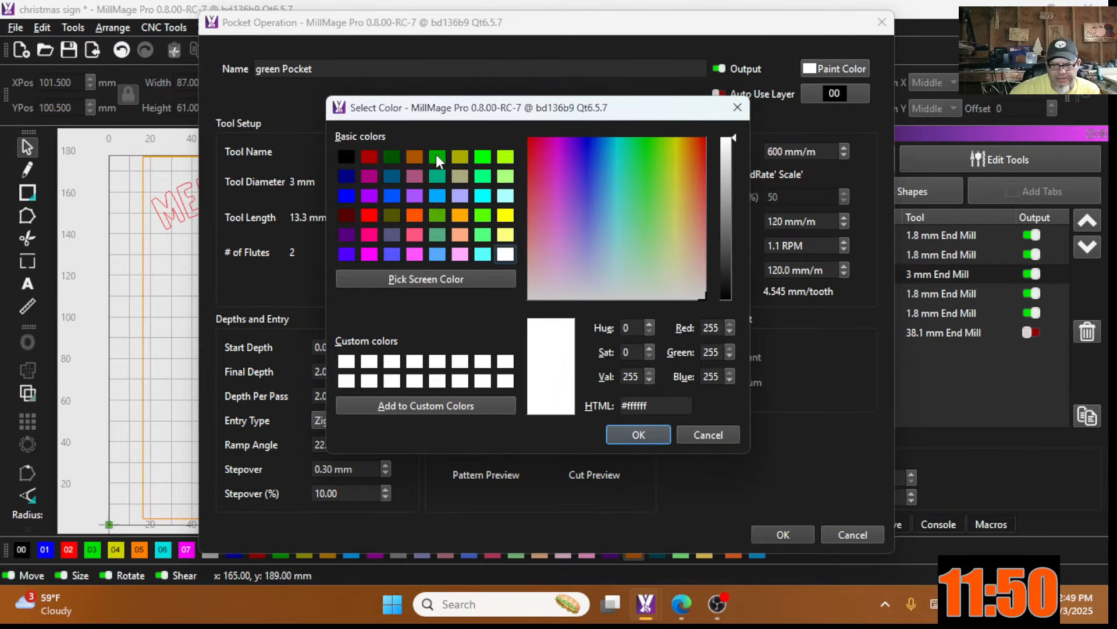
click(437, 215)
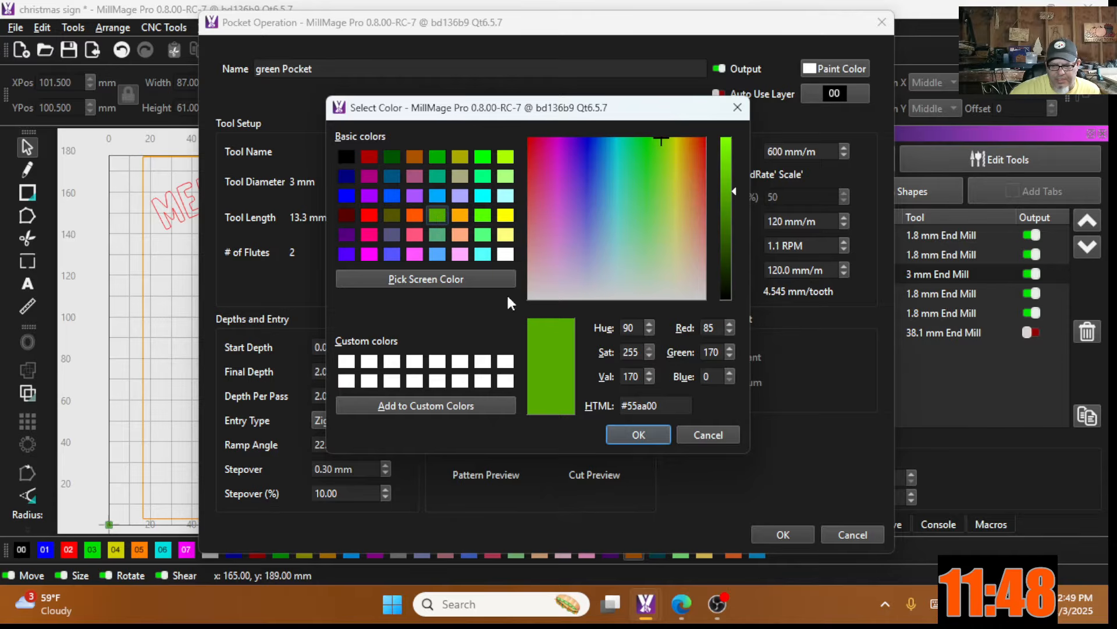
drag(731, 188, 731, 256)
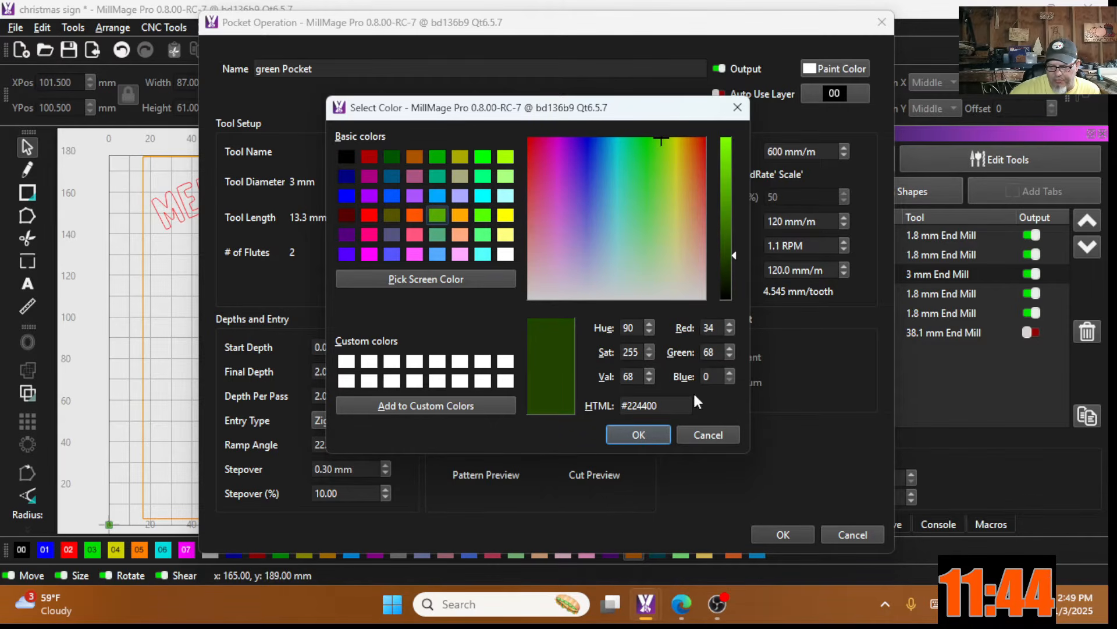
click(651, 434)
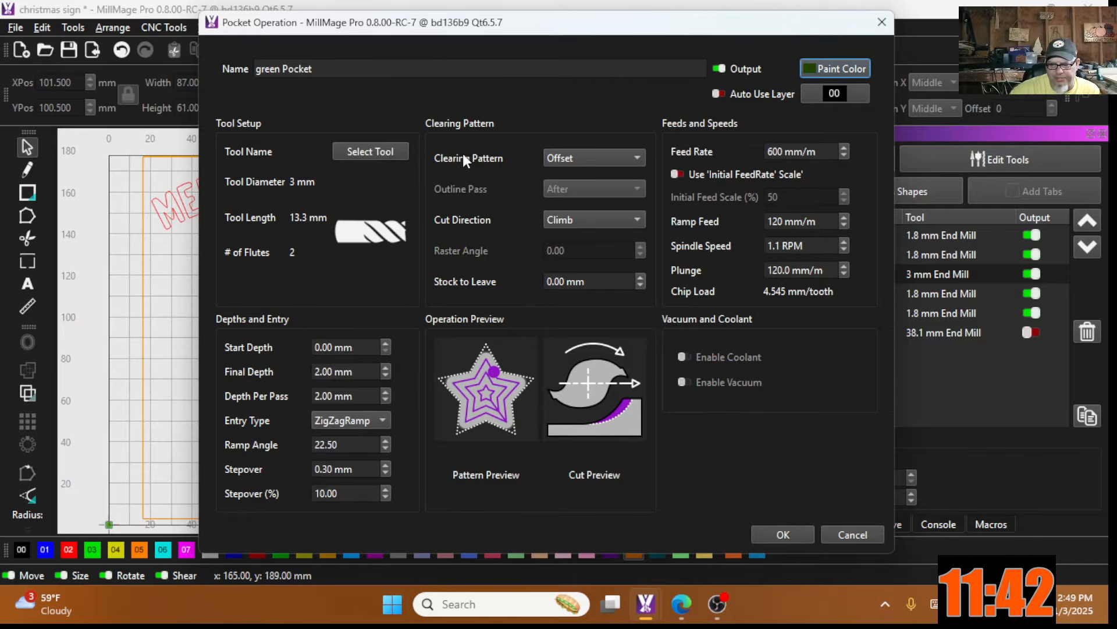
click(784, 534)
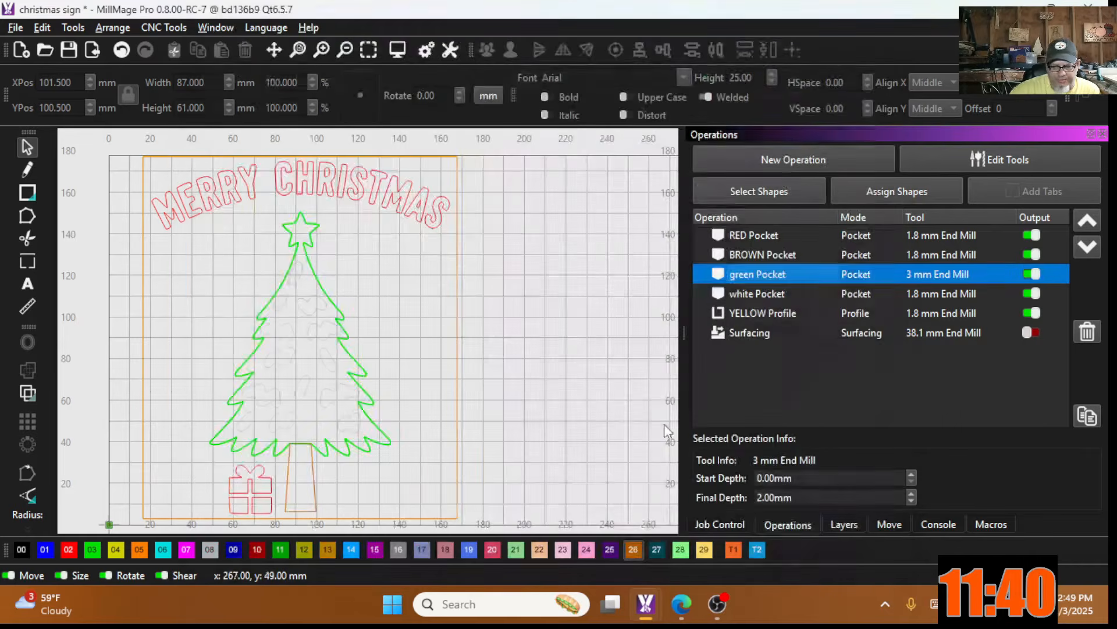
Step: Check the white Pocket operation's paint color and set the YELLOW Profile operation's paint color to bright yellow (#ffff00)
double_click(749, 292)
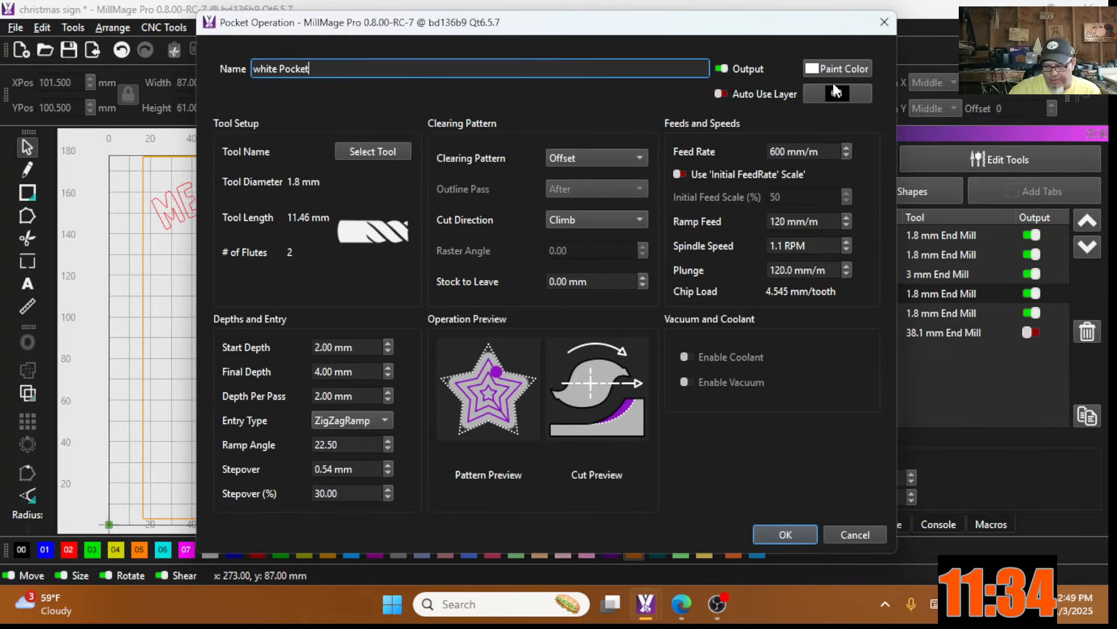
click(843, 536)
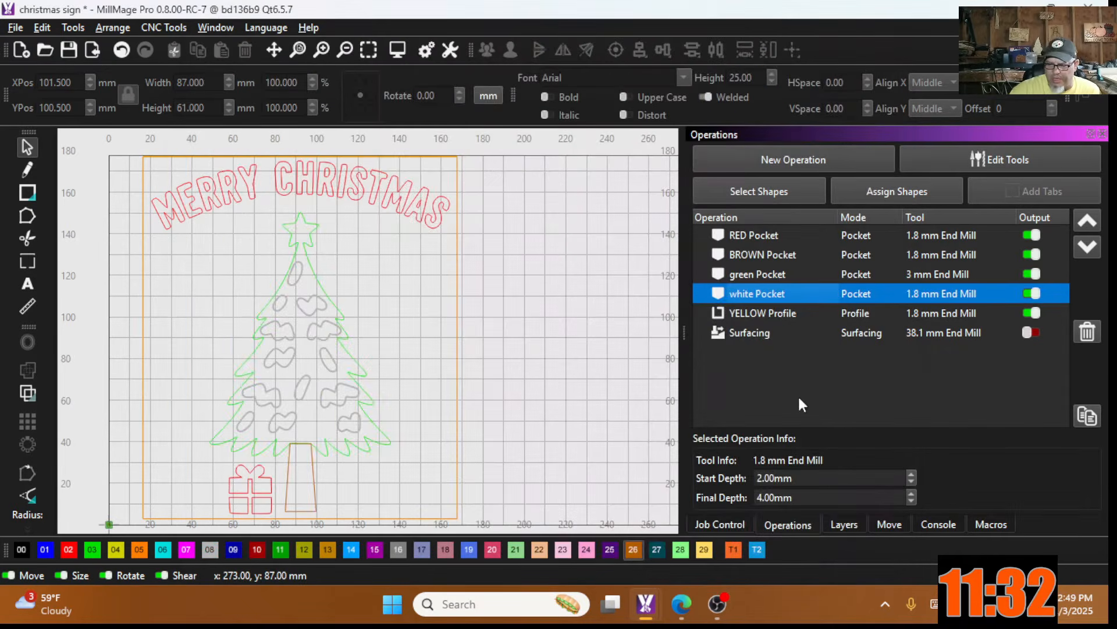
double_click(757, 313)
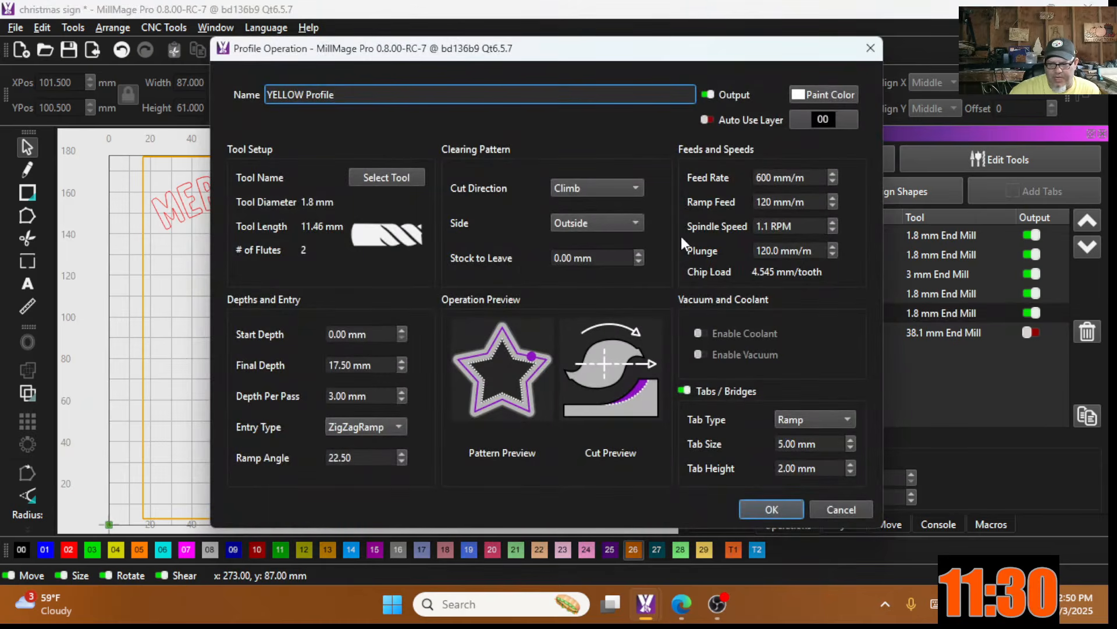
click(829, 93)
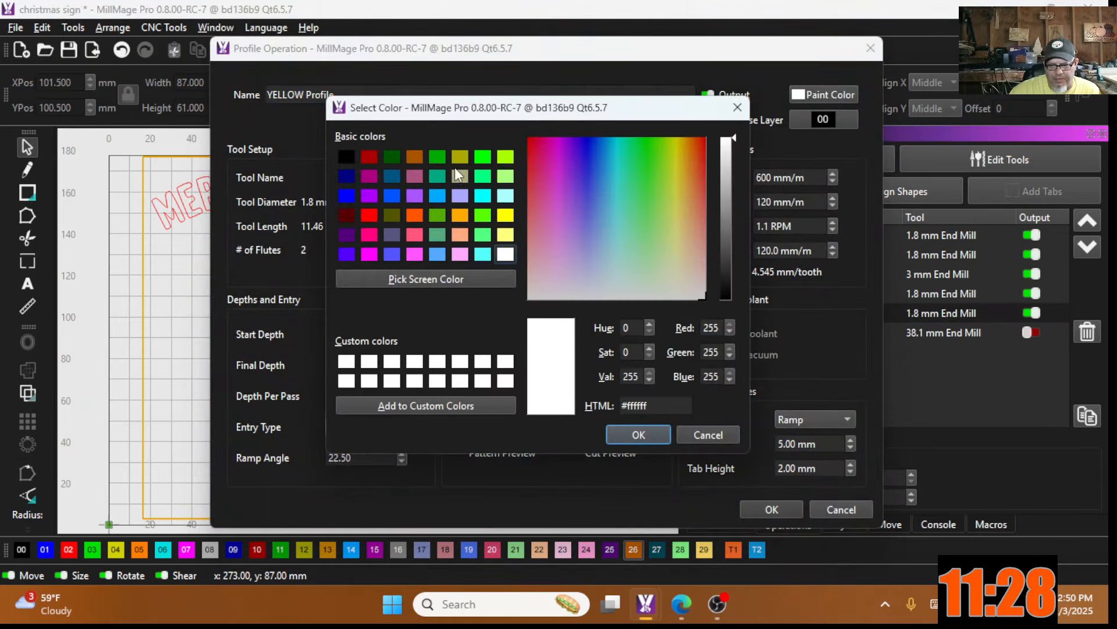
click(505, 215)
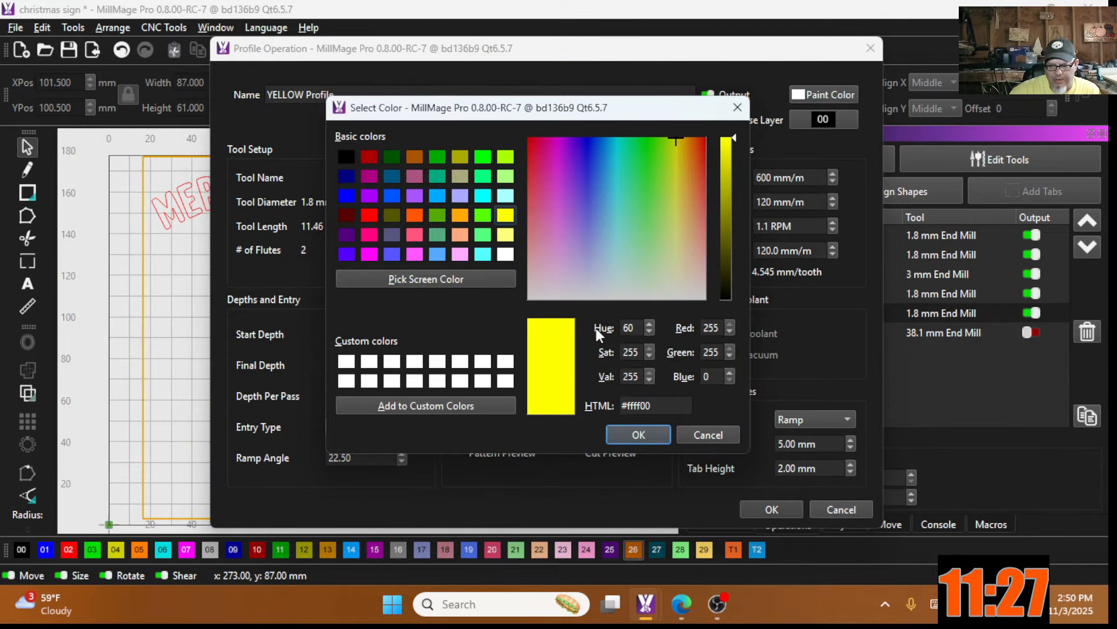
click(628, 433)
click(758, 507)
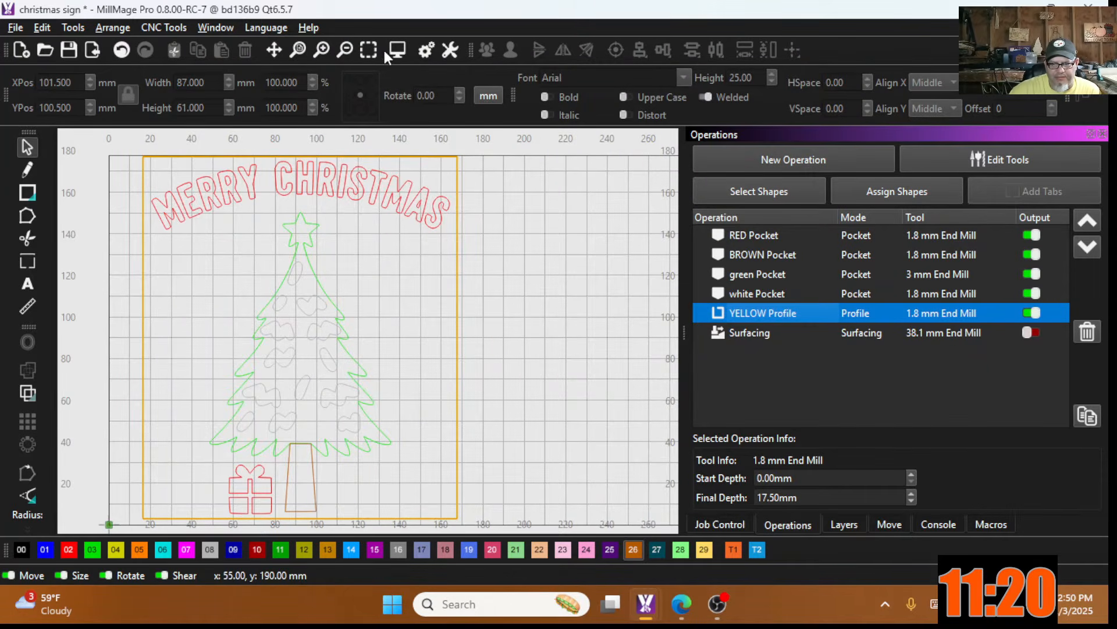
Step: Examine the colored sign in the cut preview, facing it straight on and enlarged
click(406, 48)
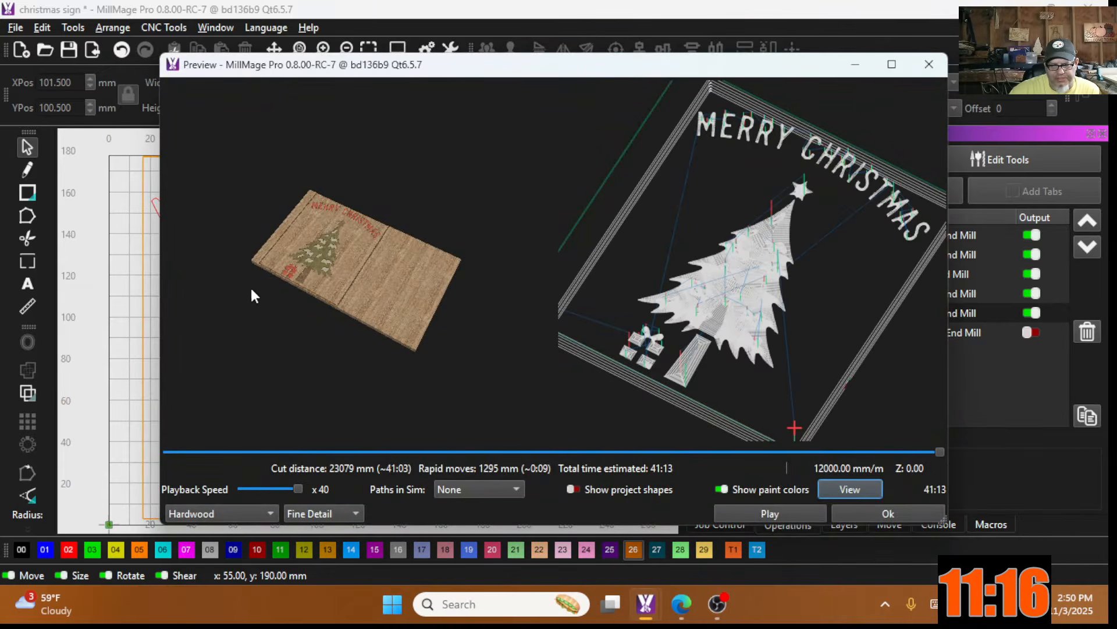
drag(251, 288, 330, 371)
scroll(309, 250, up, 1)
scroll(308, 249, up, 3)
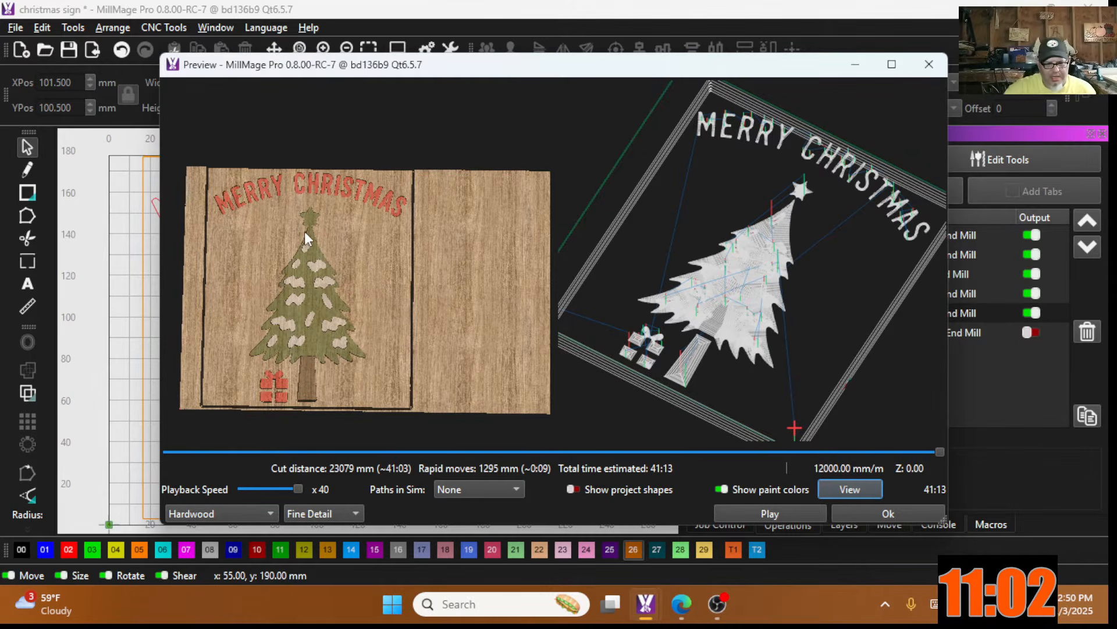
scroll(304, 231, up, 2)
middle_drag(313, 235, 347, 238)
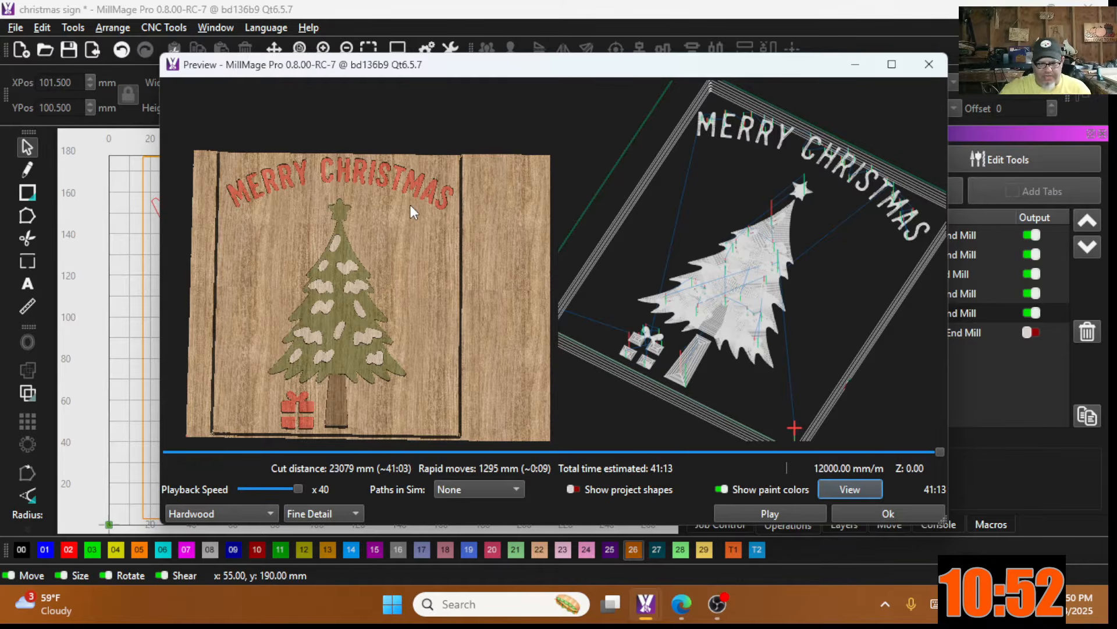
click(893, 512)
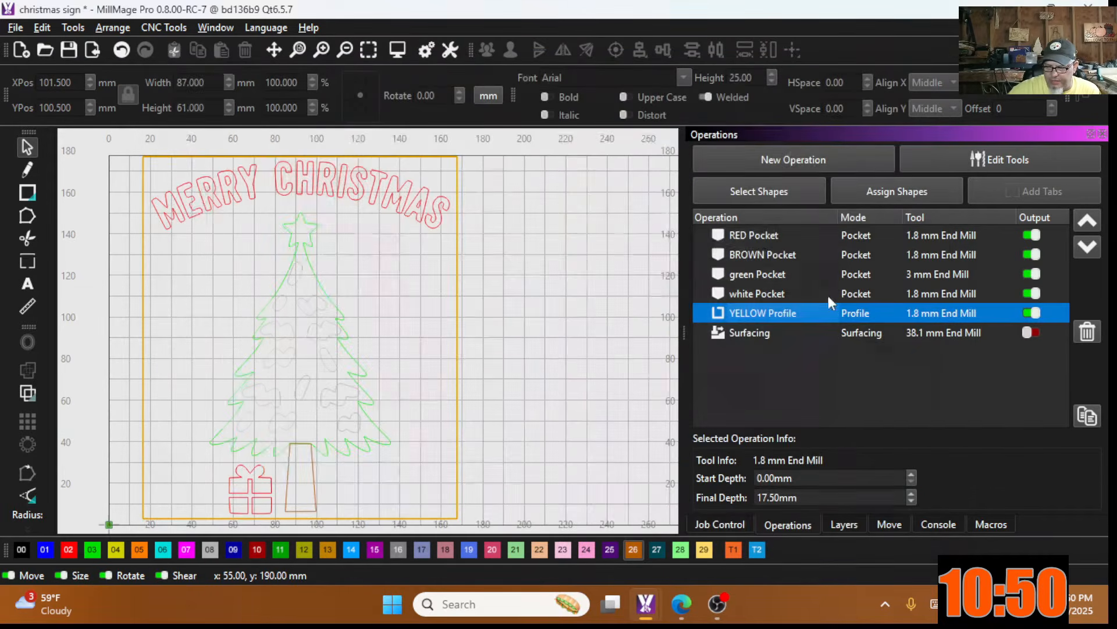
Step: Change the RED Pocket operation's paint color to dark blue from the basic colors
click(745, 235)
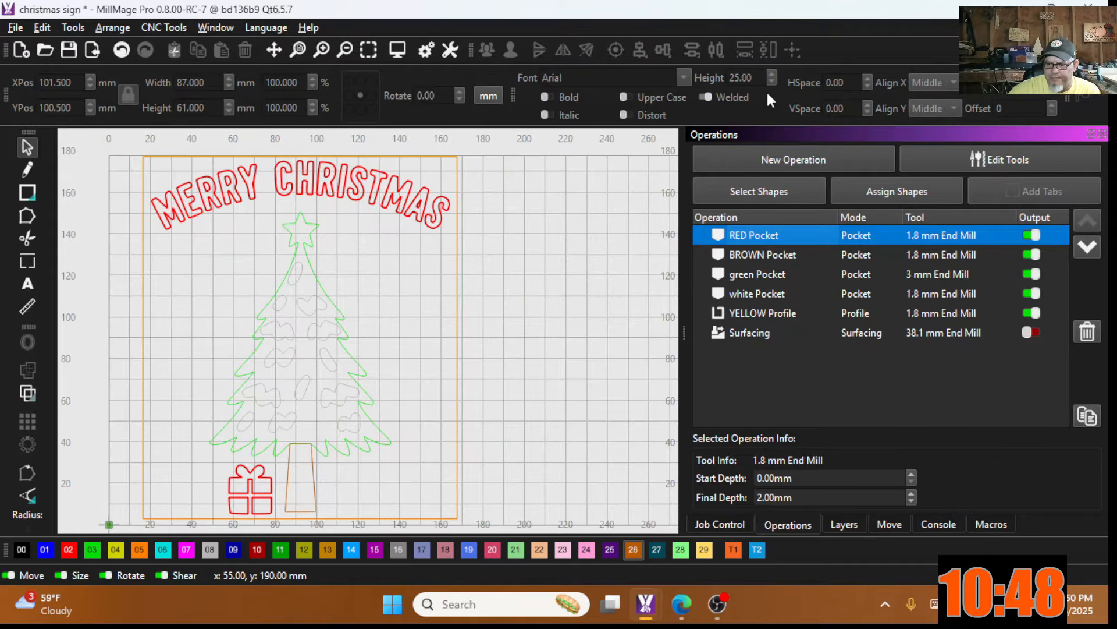
double_click(802, 238)
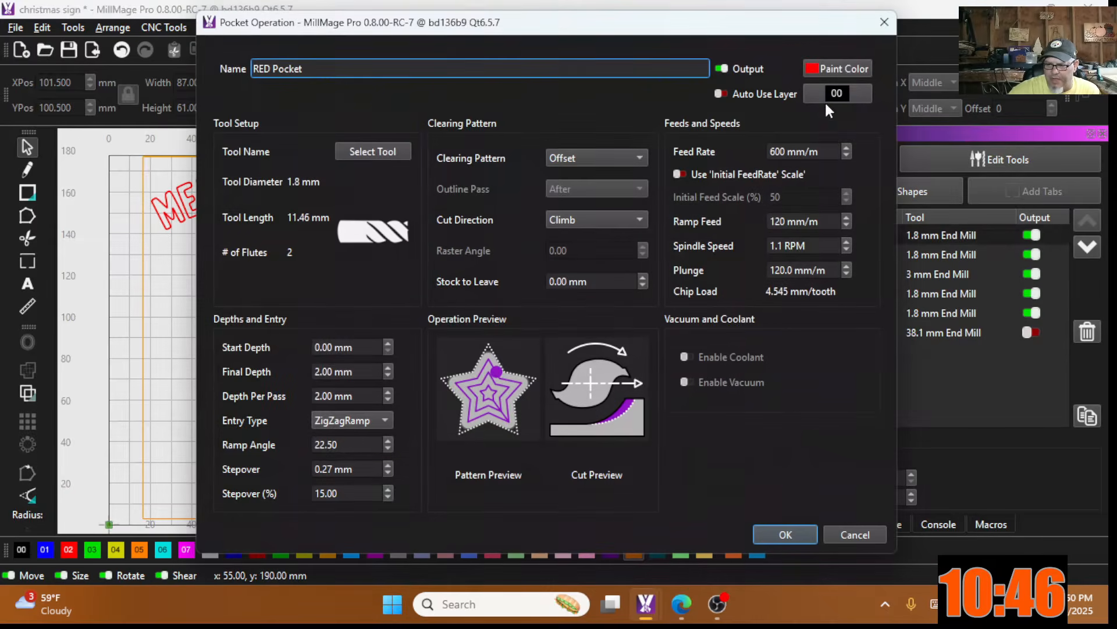
click(846, 68)
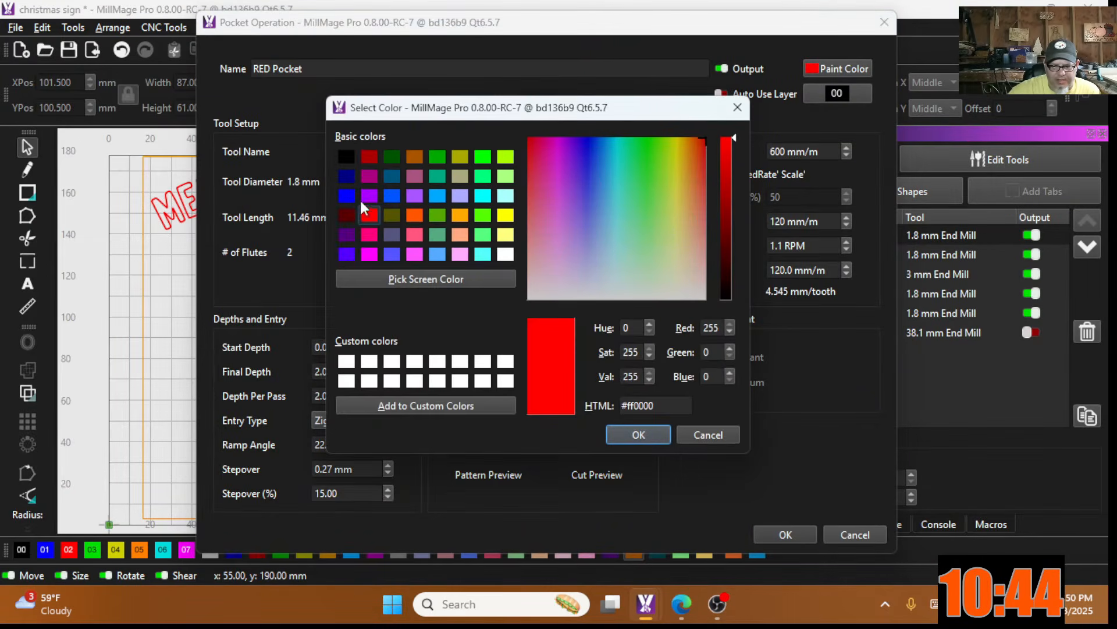
click(347, 176)
click(631, 434)
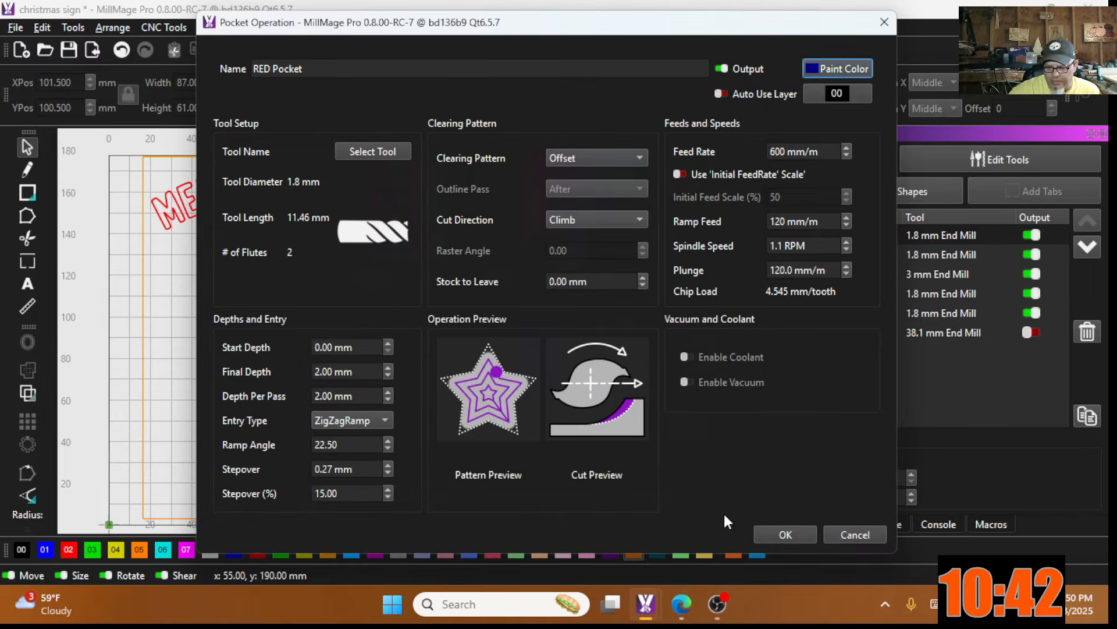
click(784, 534)
Step: Check the dark blue lettering and gift in the cut preview
click(400, 52)
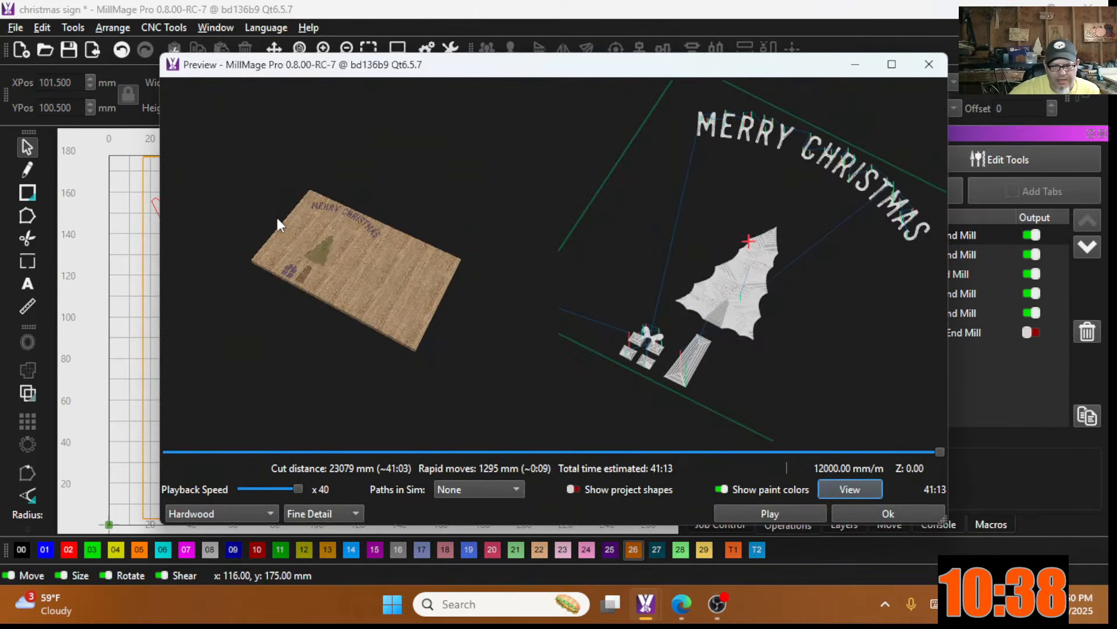
scroll(310, 222, up, 5)
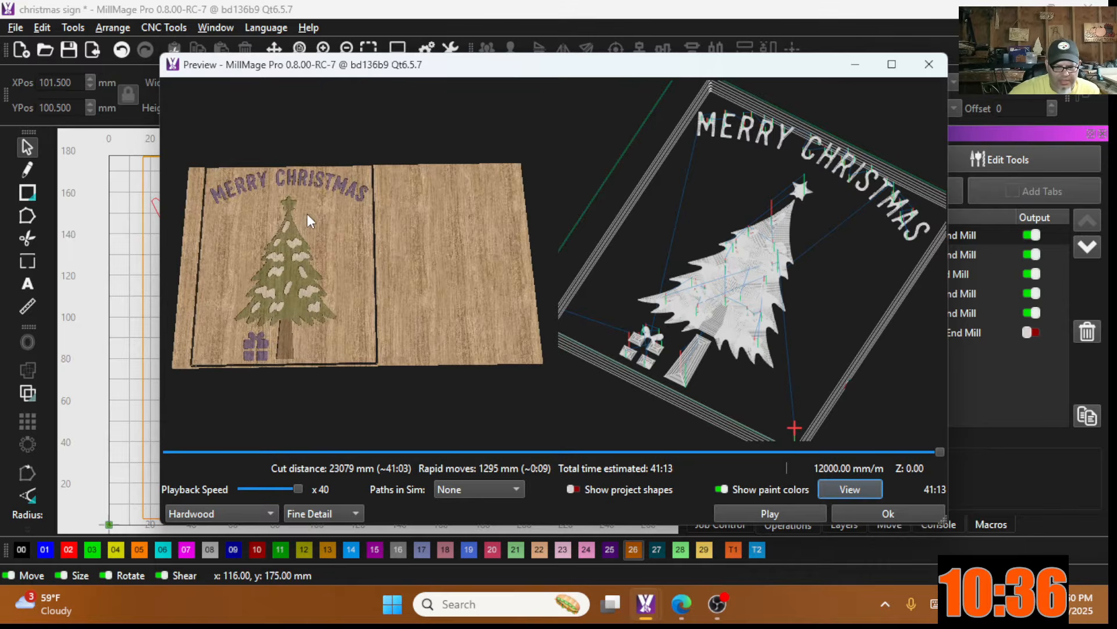
middle_drag(306, 213, 358, 239)
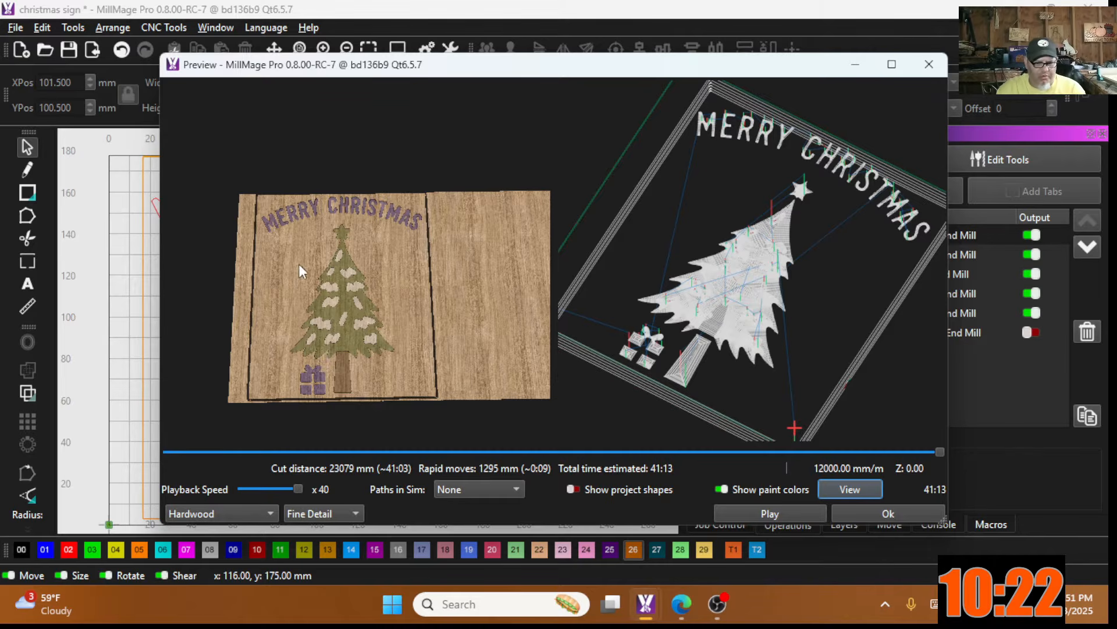
click(888, 514)
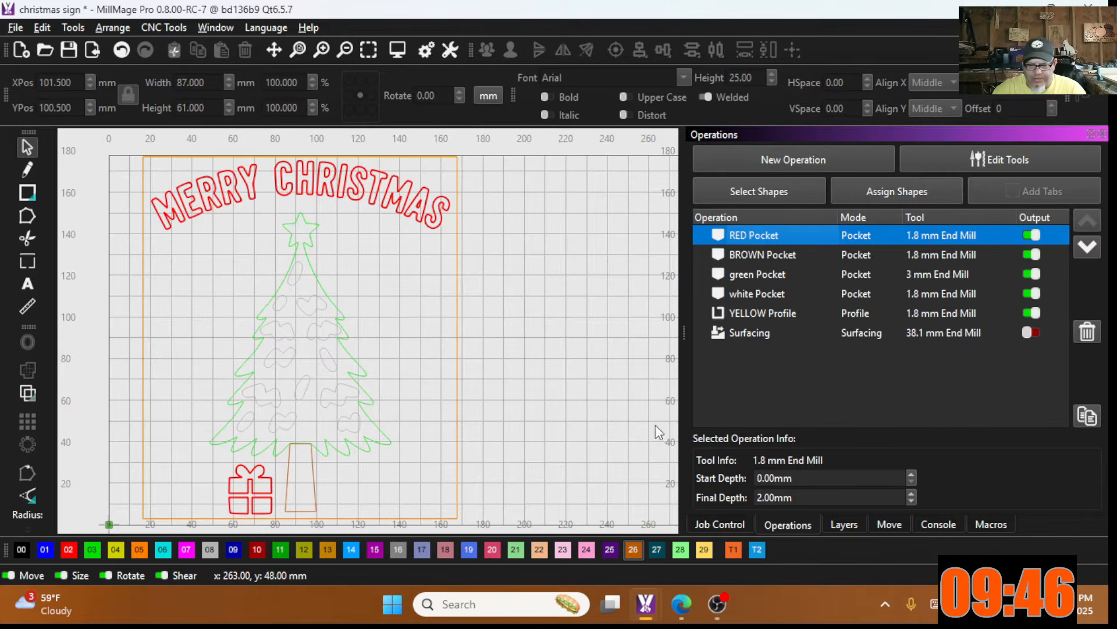
Step: Disable the output of the green Pocket, white Pocket and YELLOW Profile operations, and select the RED Pocket operation
click(1042, 274)
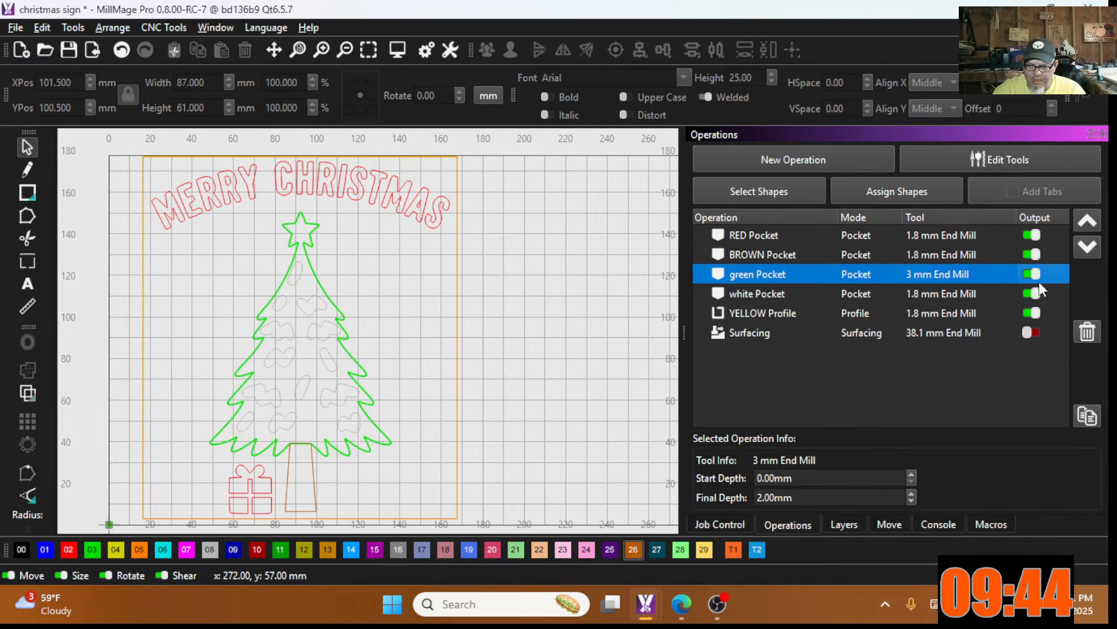
click(1037, 294)
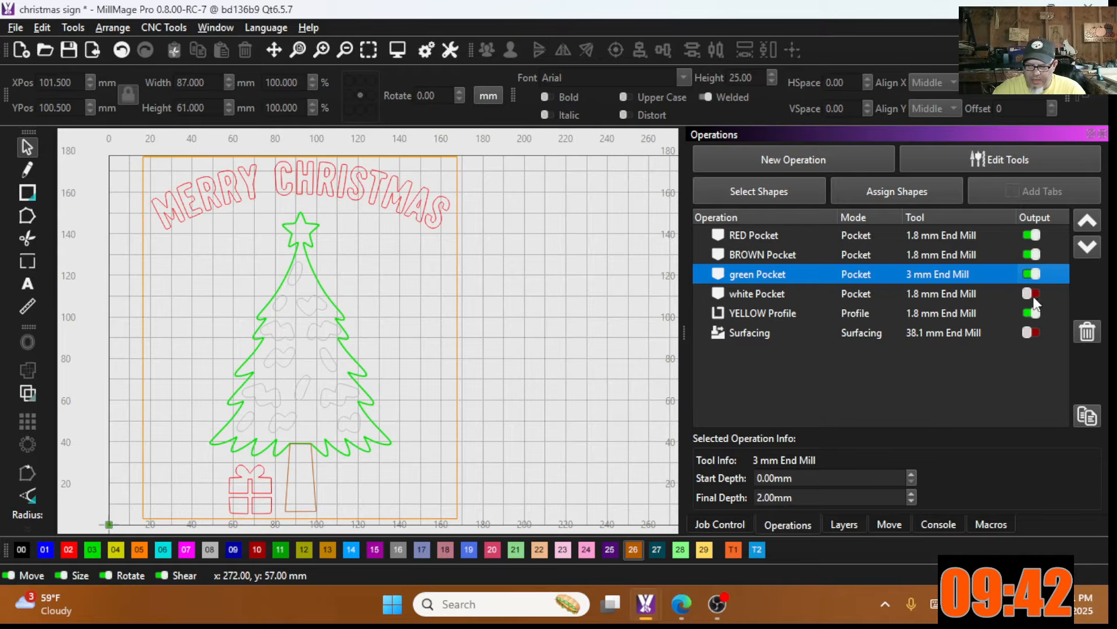
click(1033, 274)
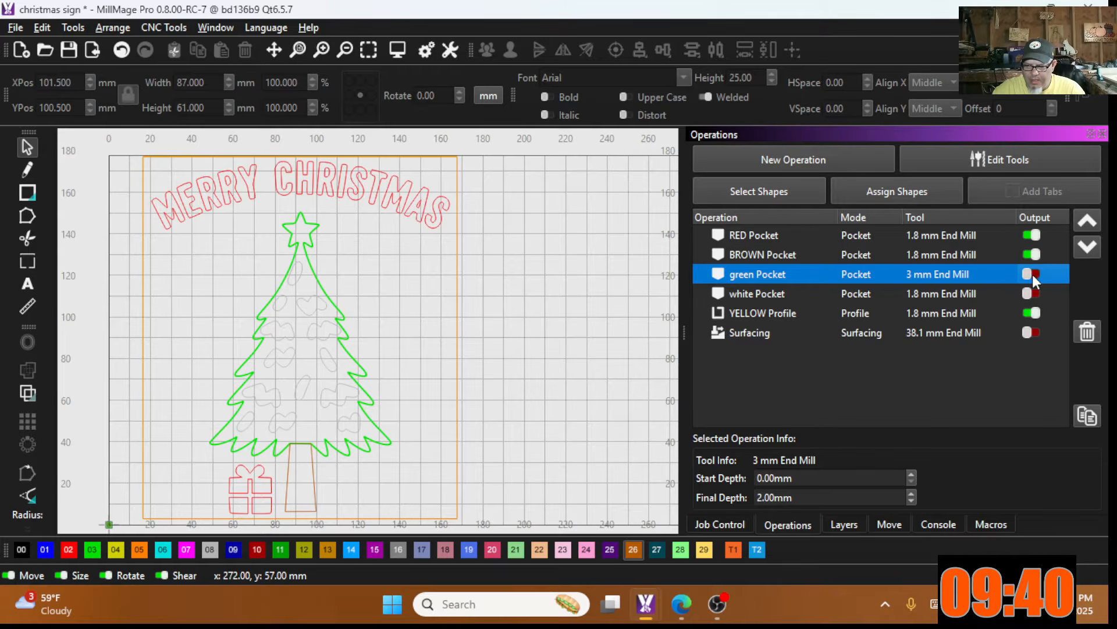
click(1033, 313)
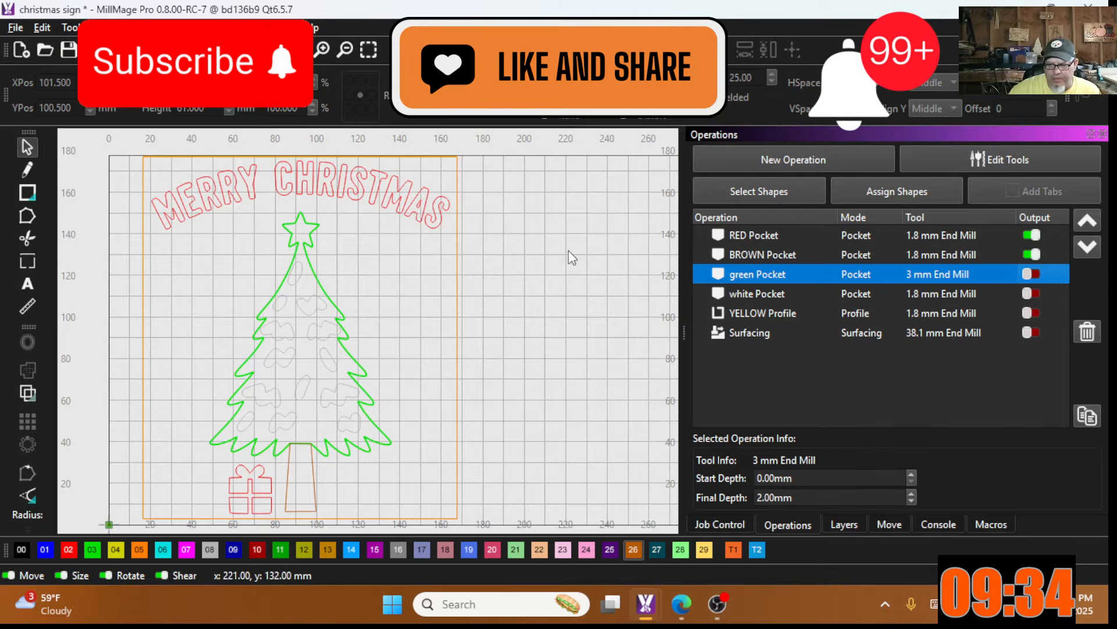
click(741, 237)
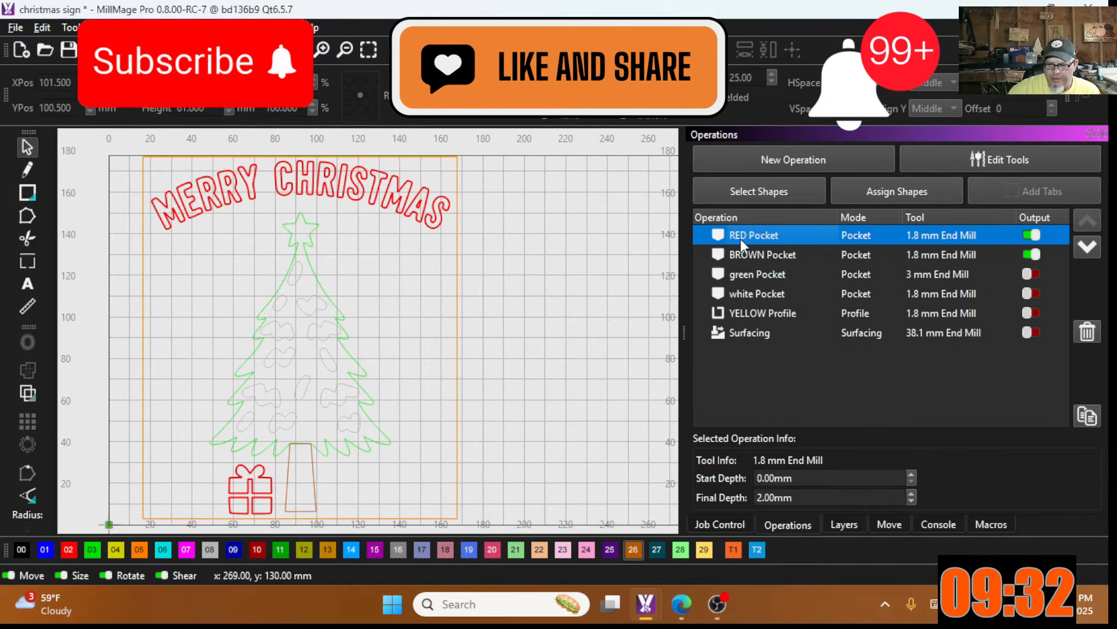
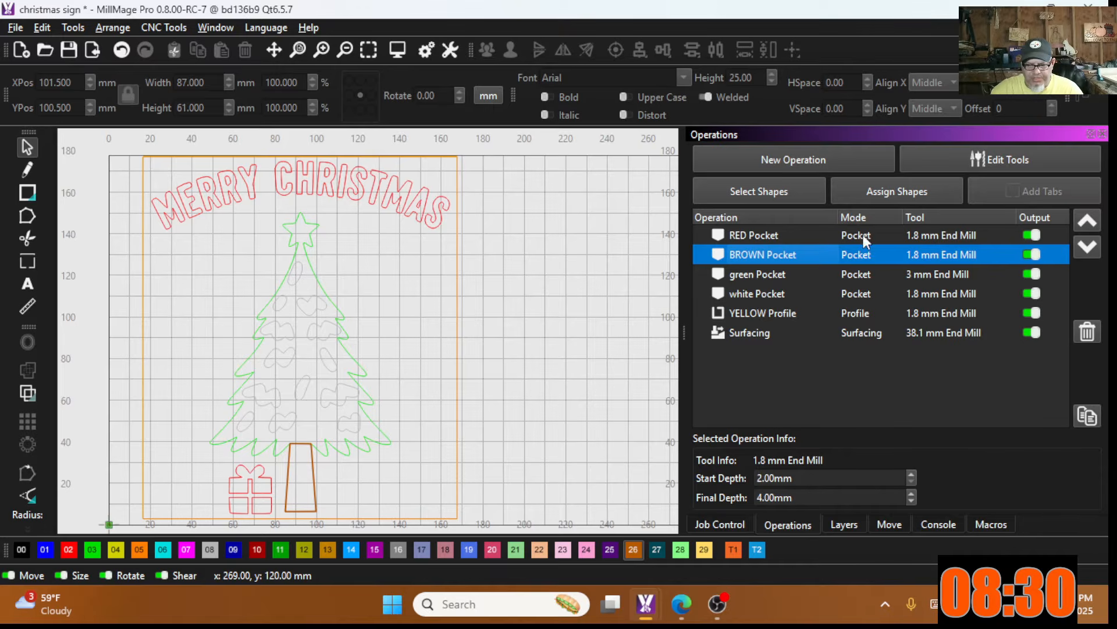
click(1032, 235)
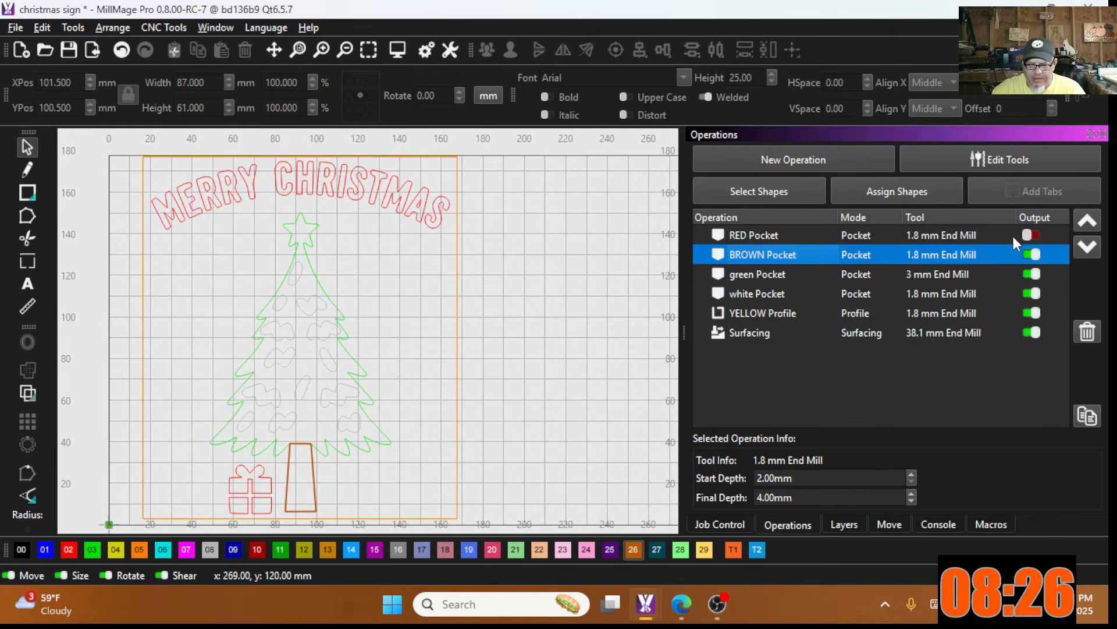
click(954, 231)
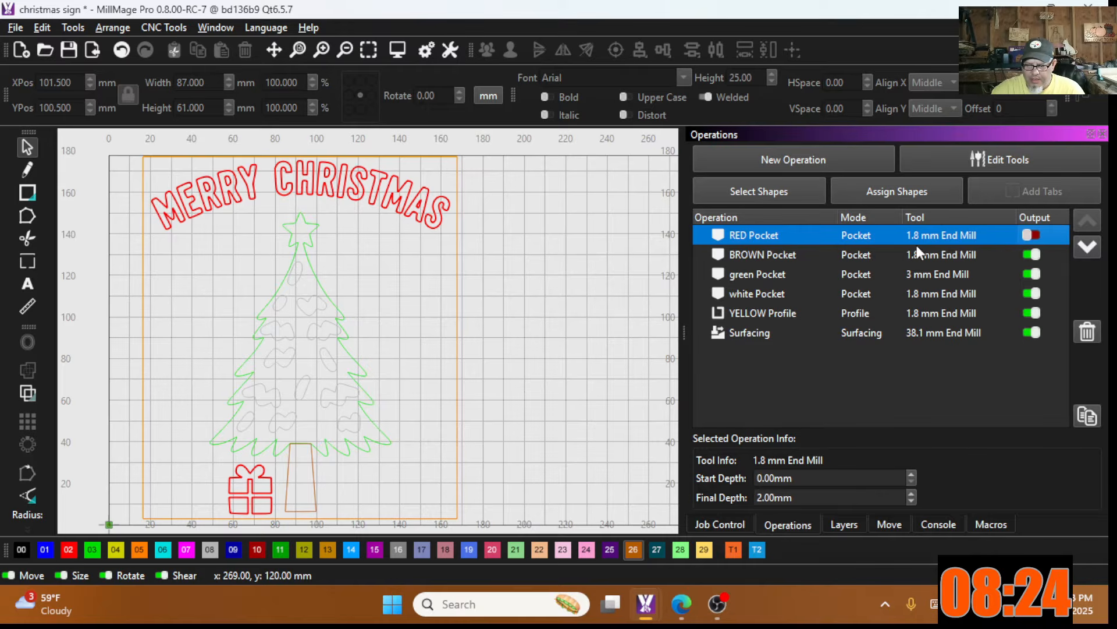
click(1034, 235)
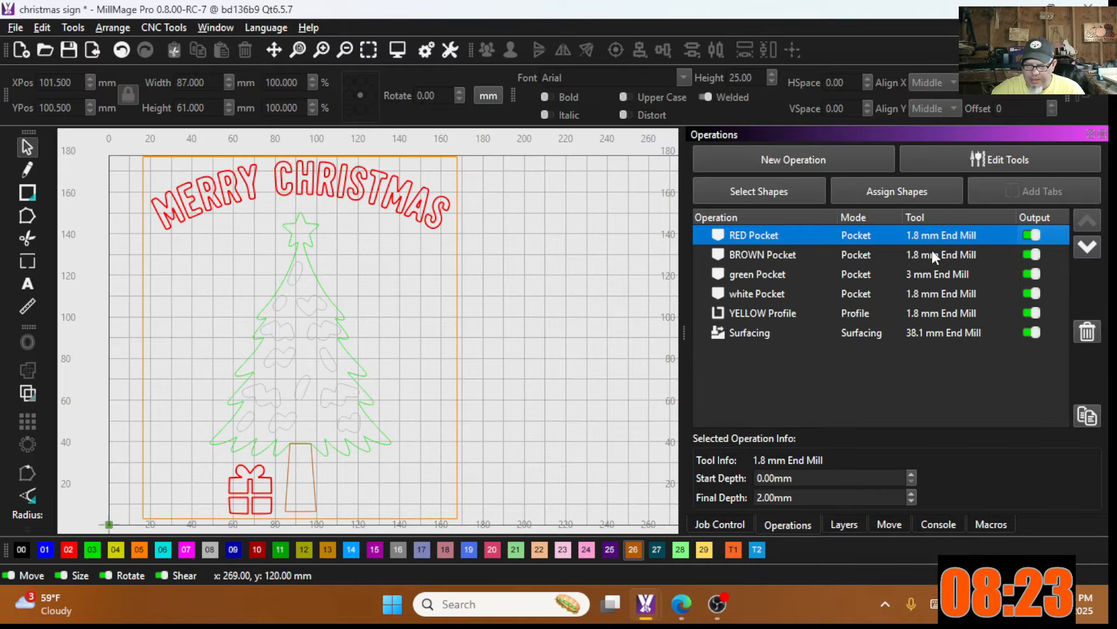
Step: Select the green Pocket operation and disable the output of the white Pocket, YELLOW Profile and Surfacing operations
click(759, 256)
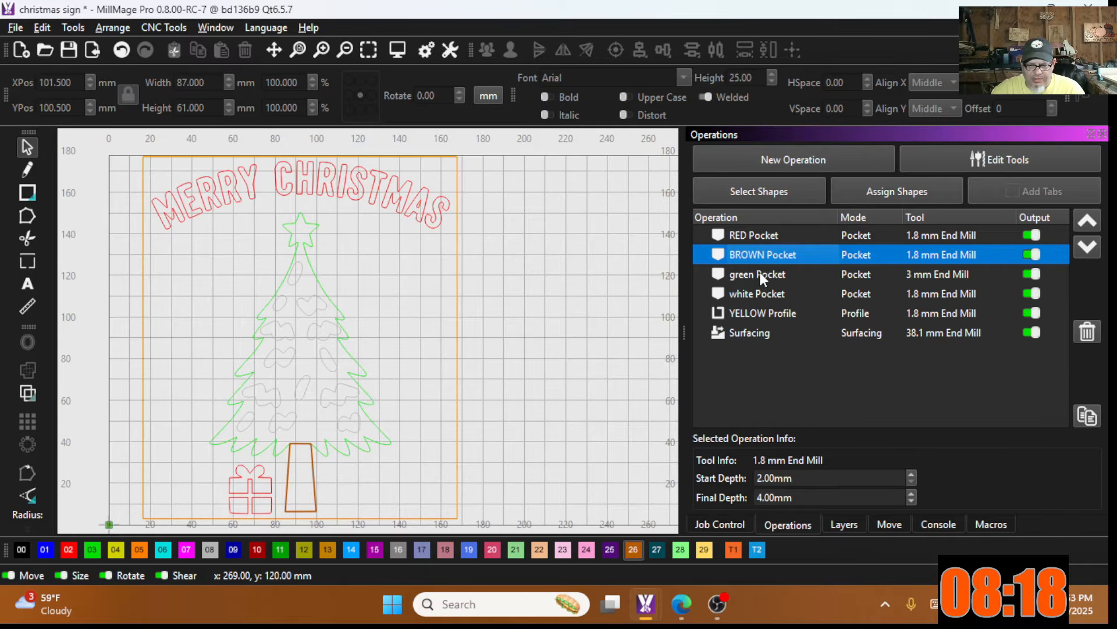
click(759, 270)
click(1035, 295)
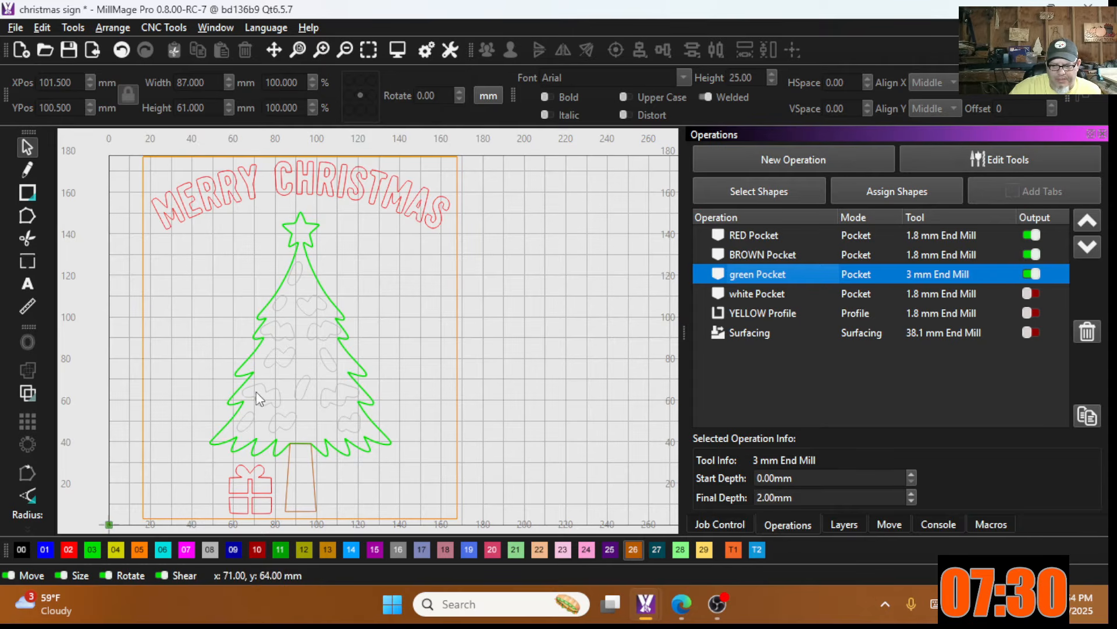
Step: Review the depth and paint color settings of the green Pocket and white Pocket operations, leaving white Pocket selected
double_click(756, 274)
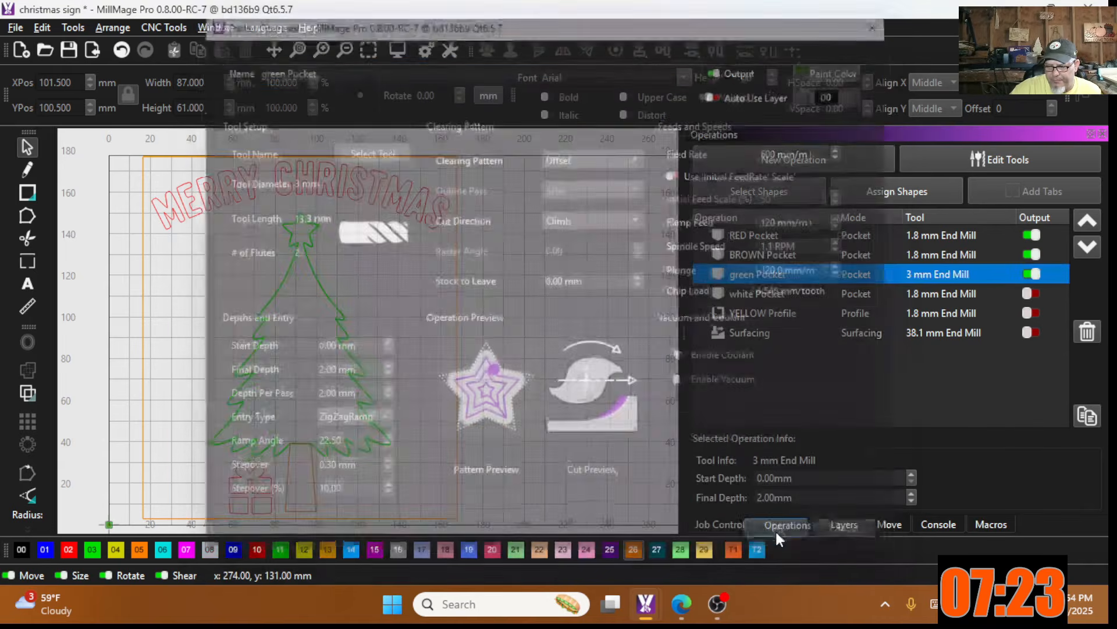
click(775, 529)
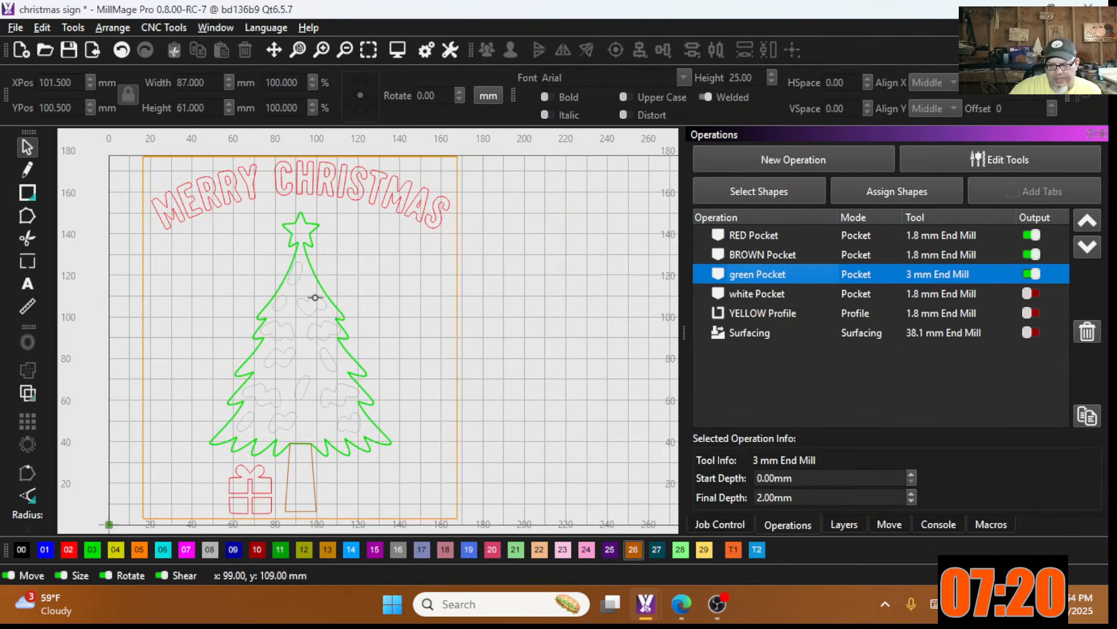
double_click(760, 292)
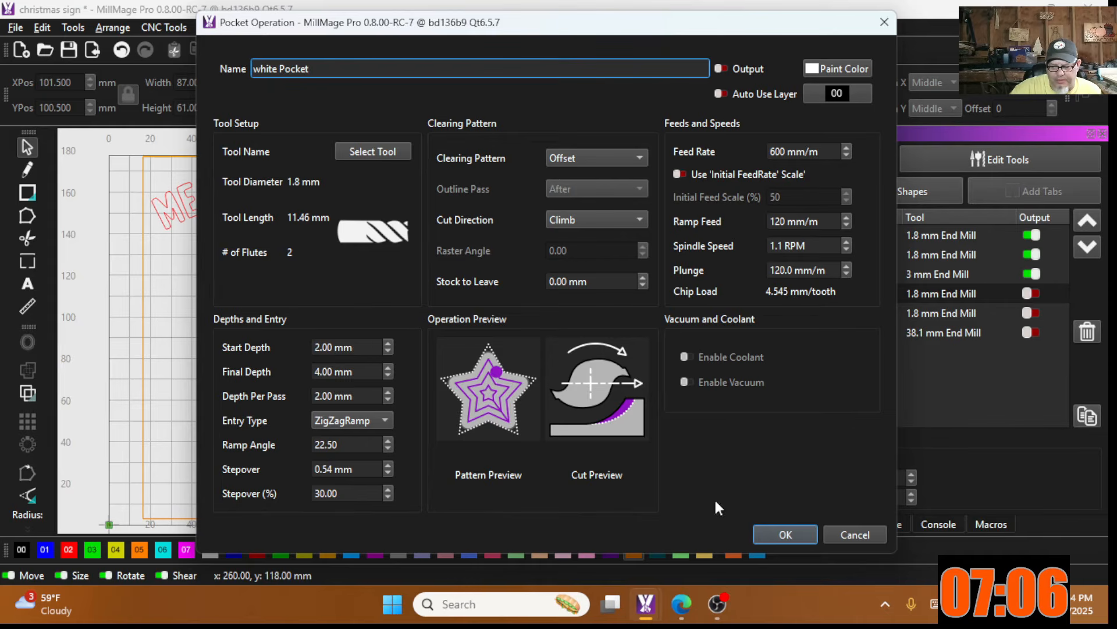
click(843, 536)
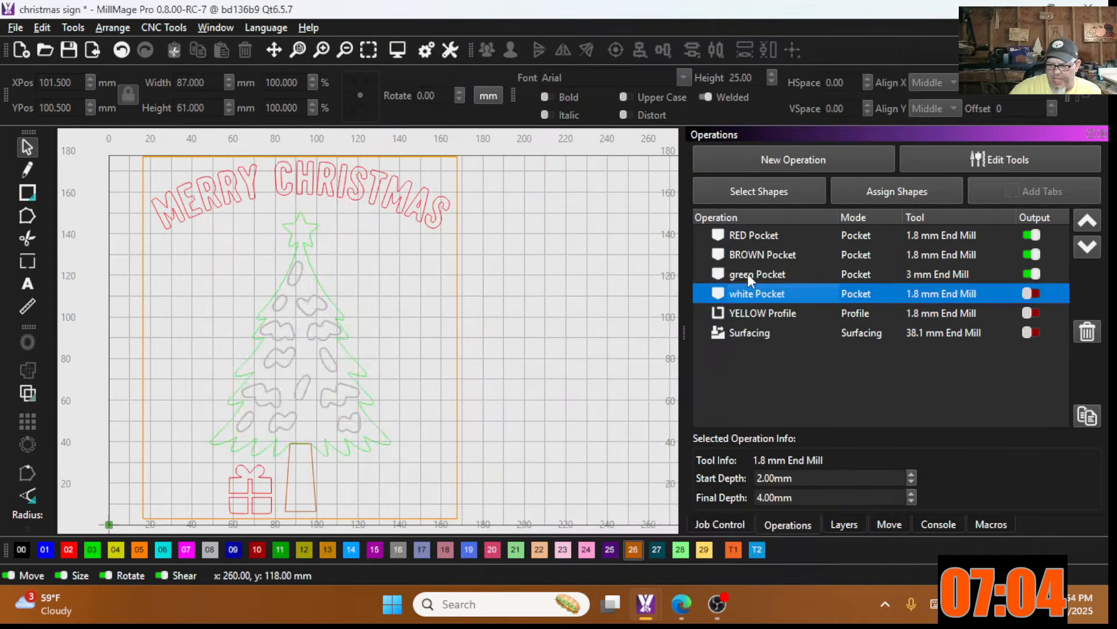
click(751, 274)
double_click(753, 274)
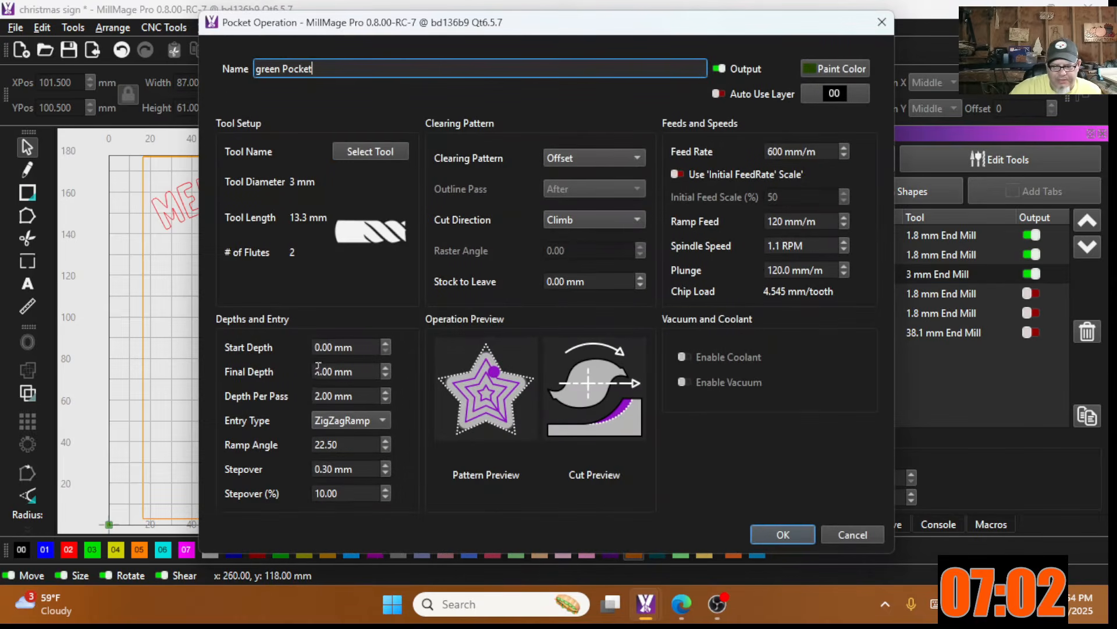
click(837, 534)
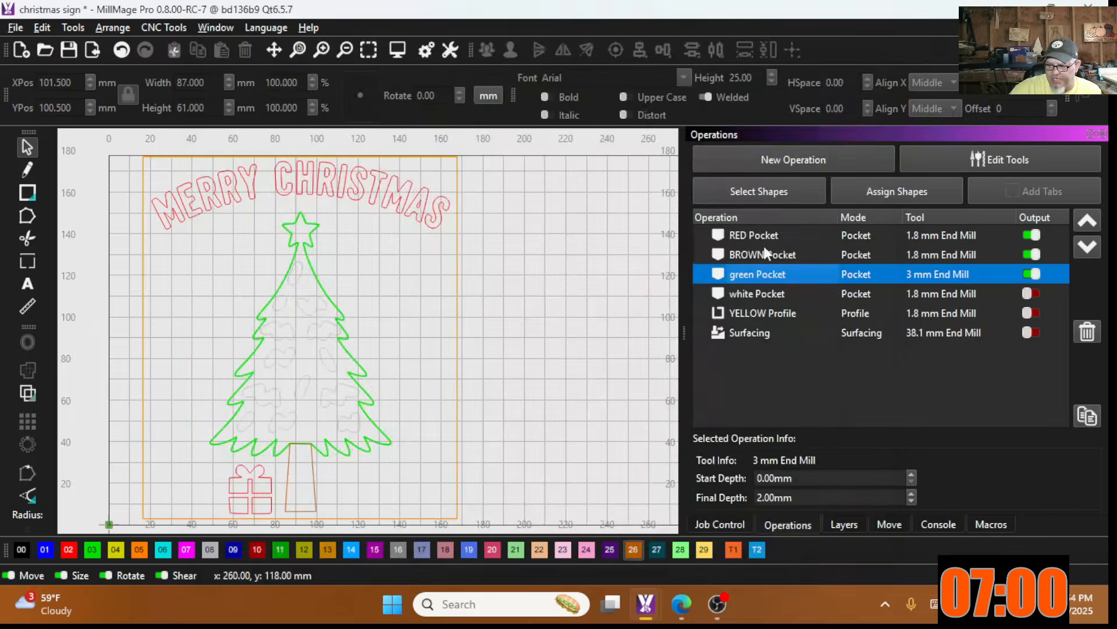
click(741, 293)
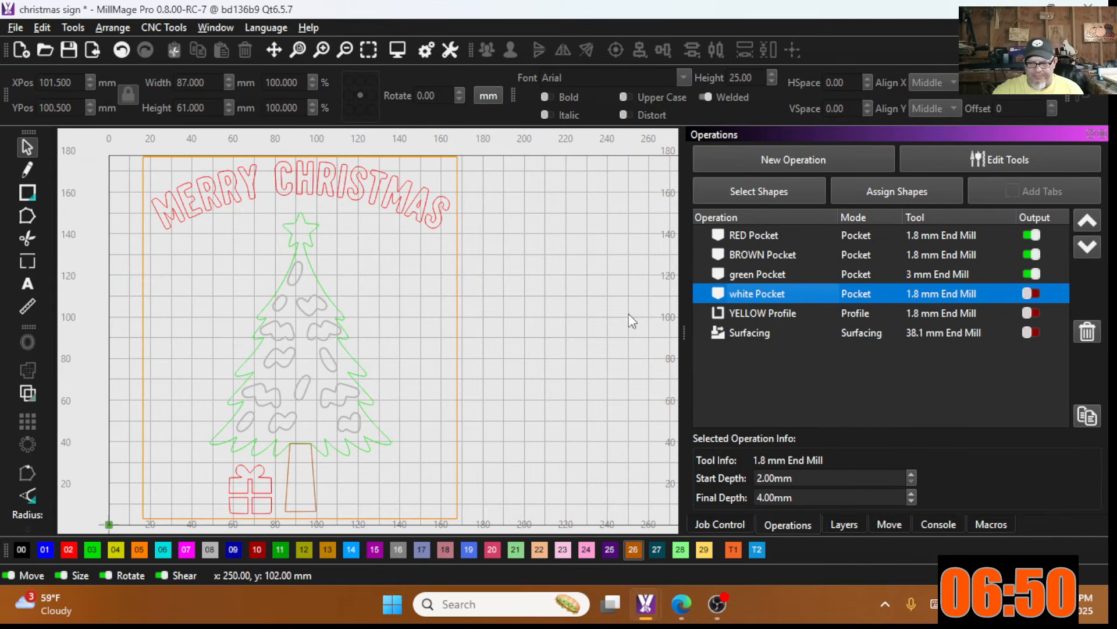
Step: Disable the output of the green Pocket operation so that only RED Pocket and BROWN Pocket are output
click(1032, 235)
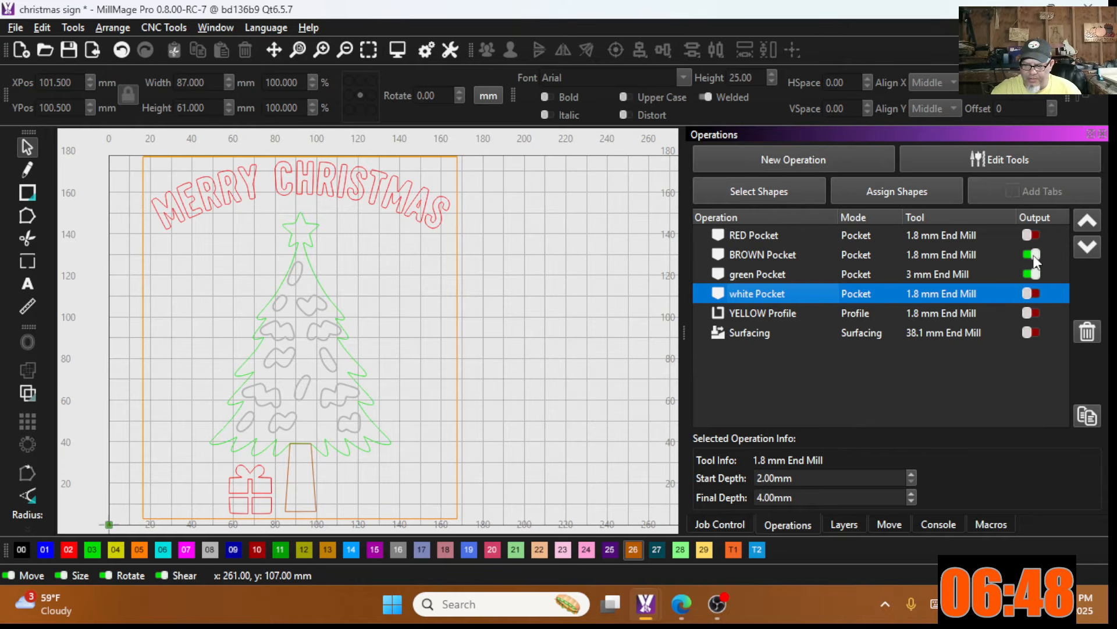
click(1032, 254)
click(1033, 274)
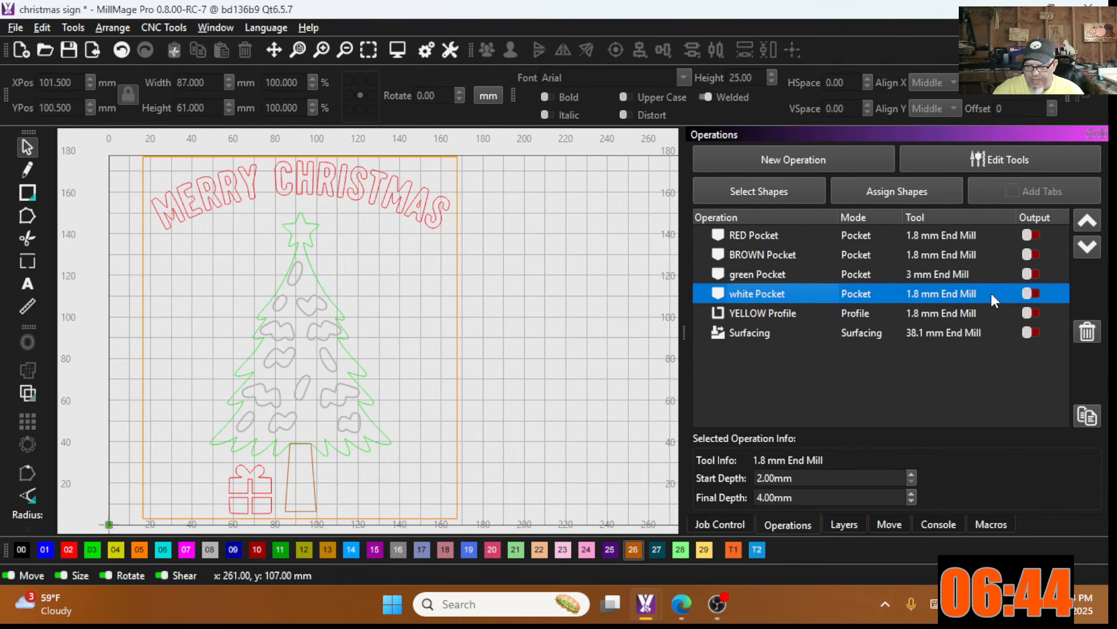
click(1032, 235)
click(1032, 254)
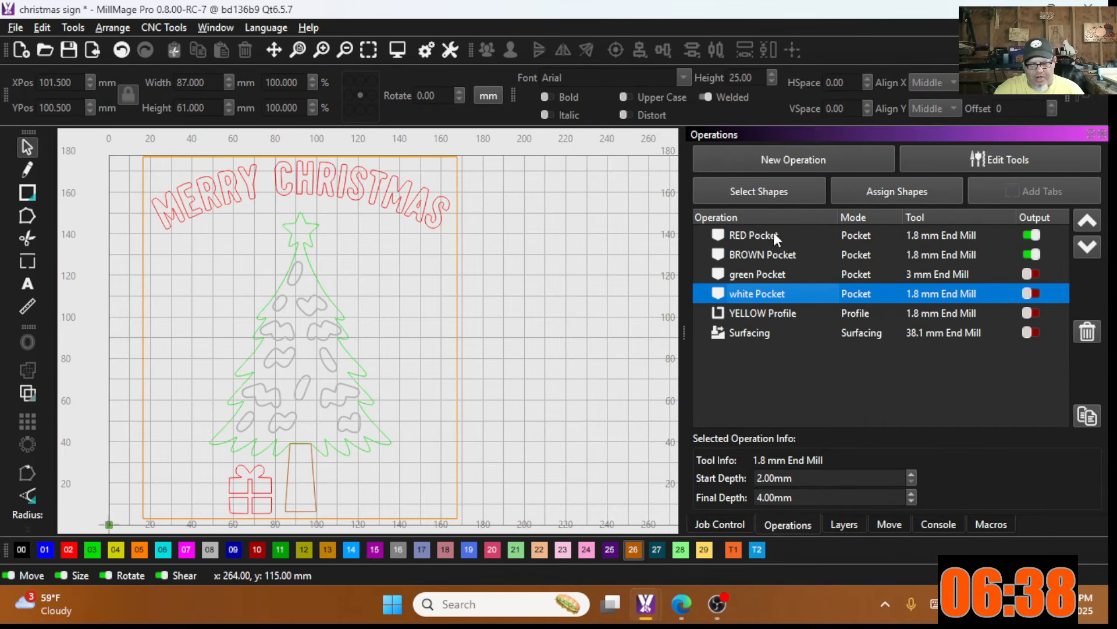
Step: Move BROWN Pocket above RED Pocket in the operation order and play the cut preview from the start
drag(743, 232, 746, 253)
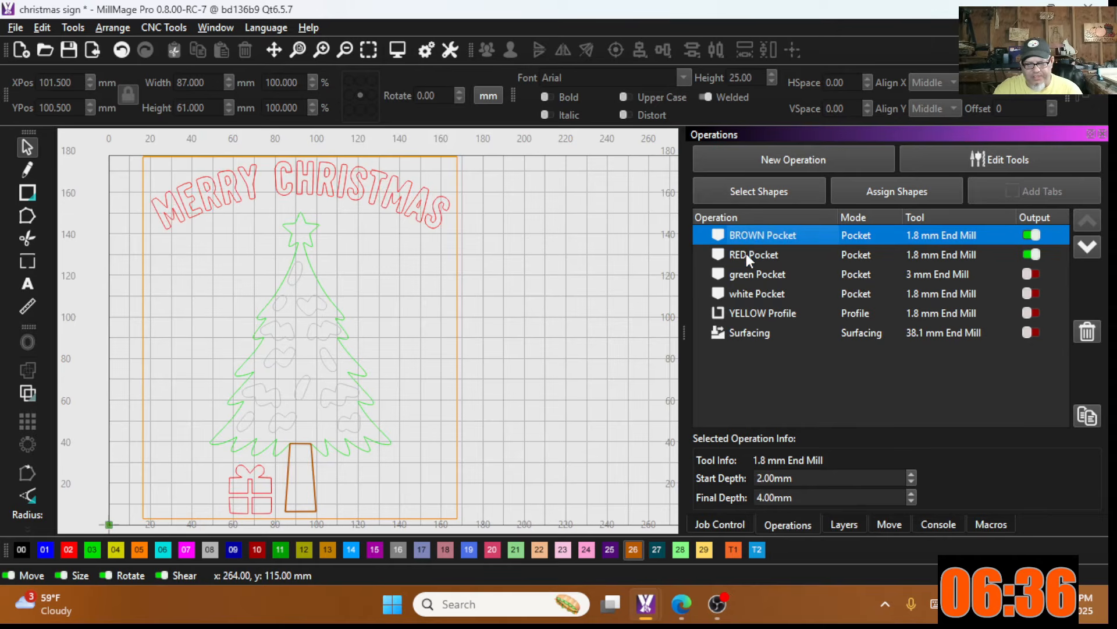
click(399, 49)
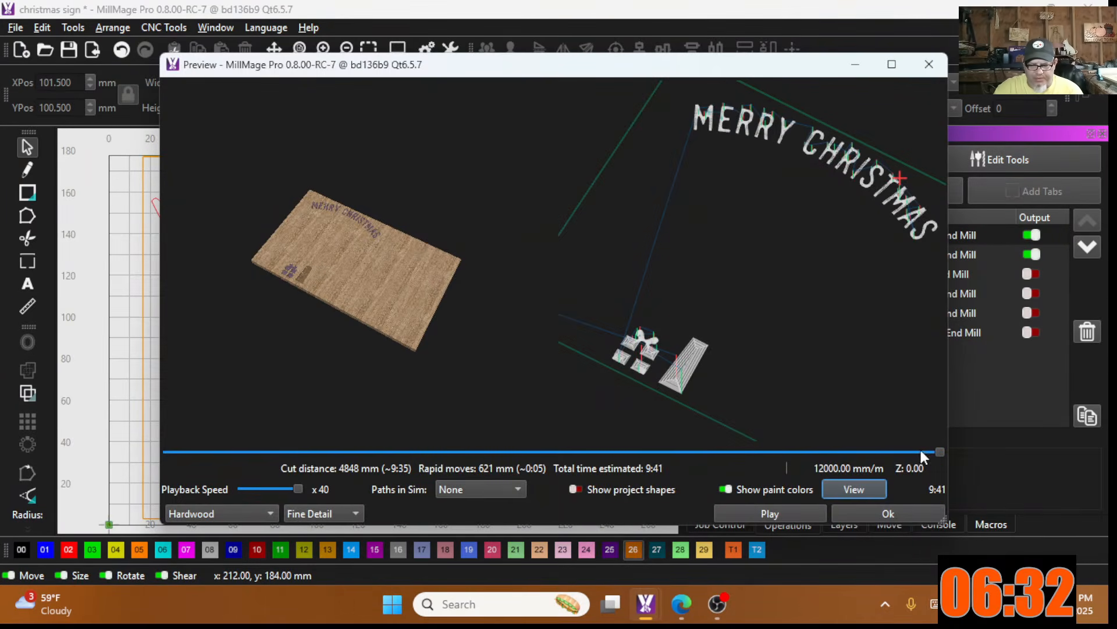
drag(938, 452, 127, 411)
click(751, 514)
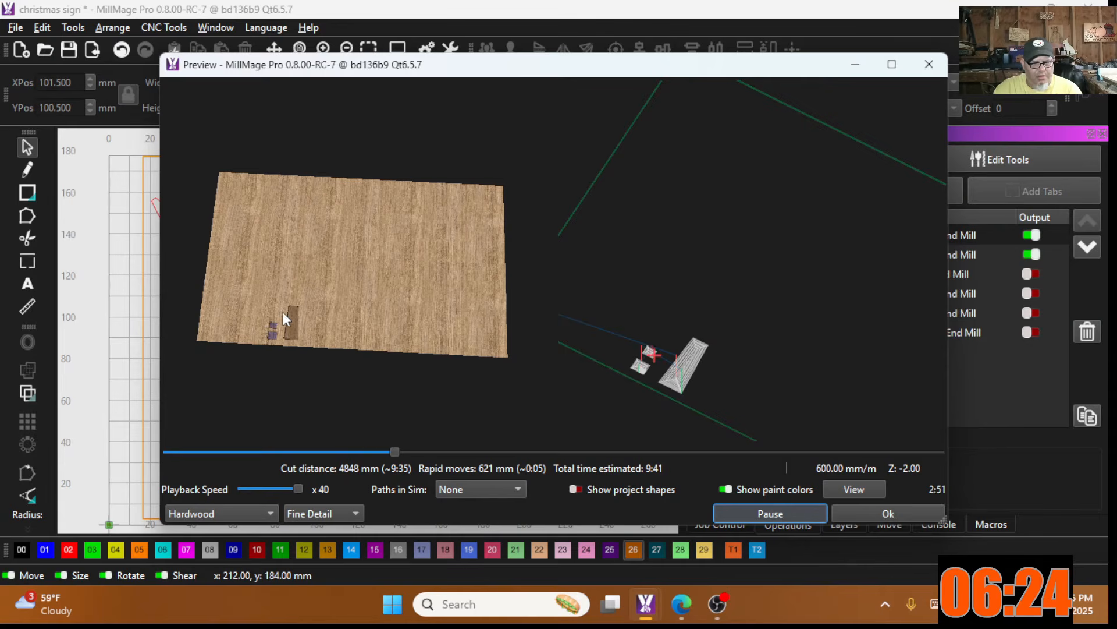
click(869, 506)
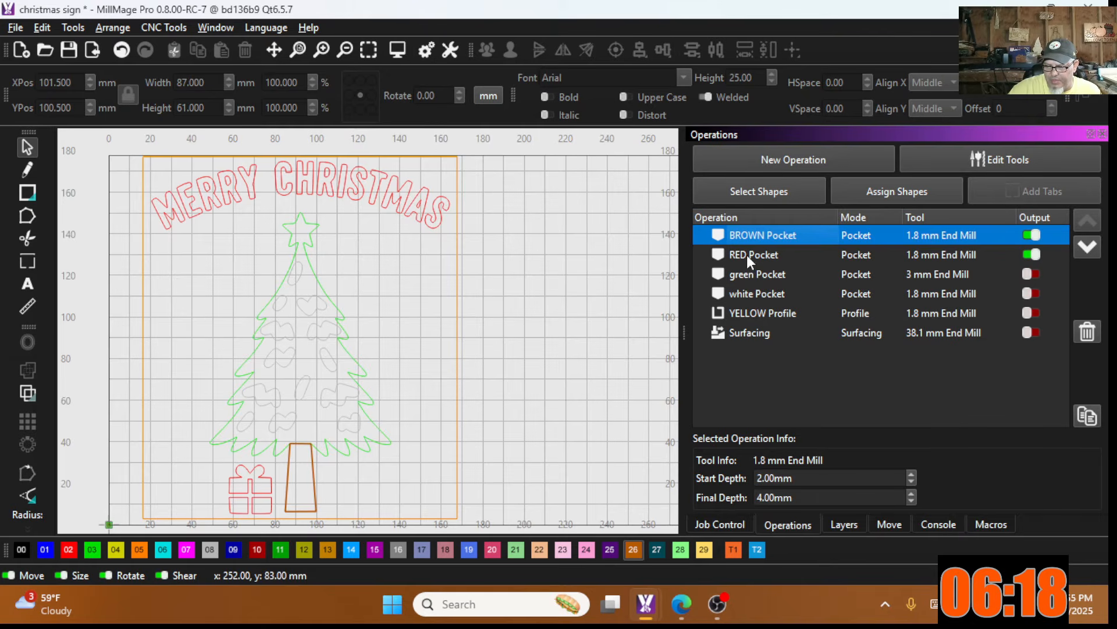
Step: Move RED Pocket back above BROWN Pocket in the operation order and check the cut preview
drag(747, 255, 753, 235)
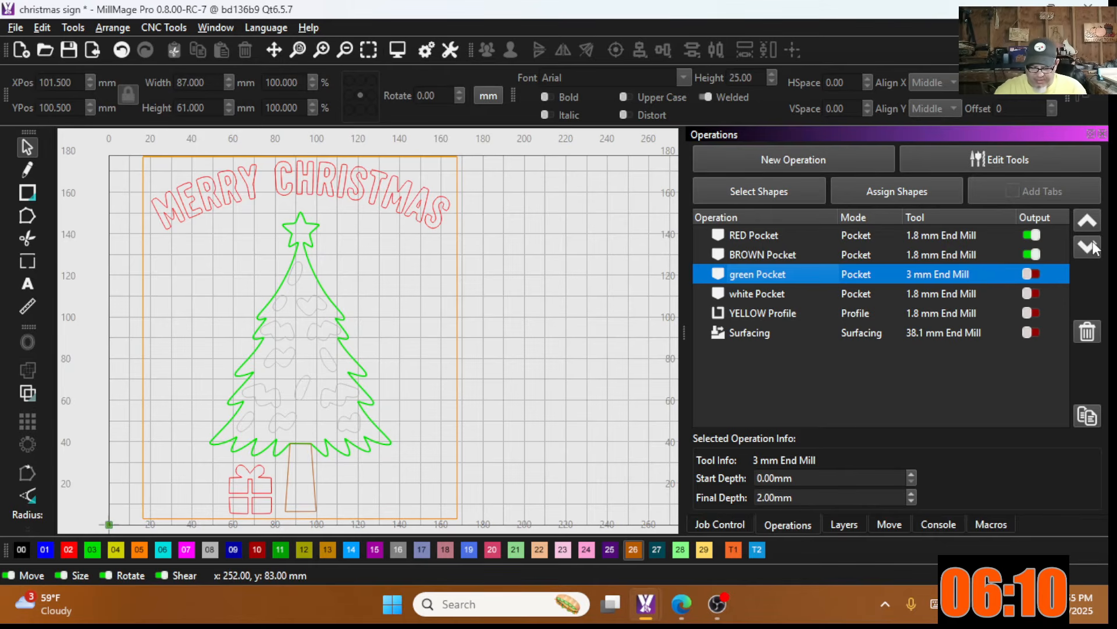
key(Up)
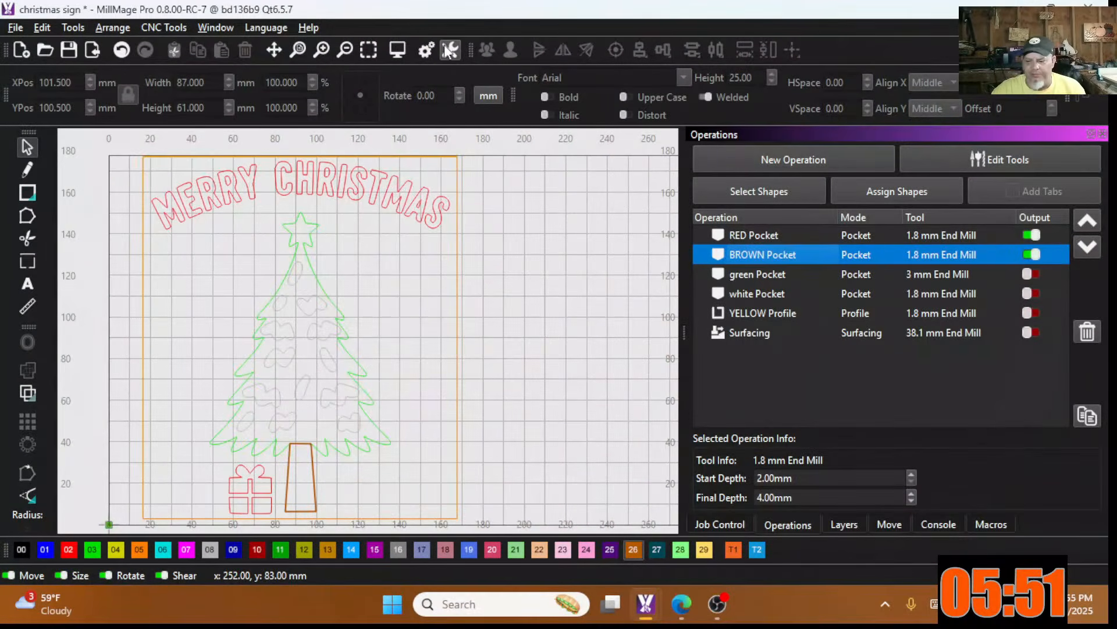
click(401, 50)
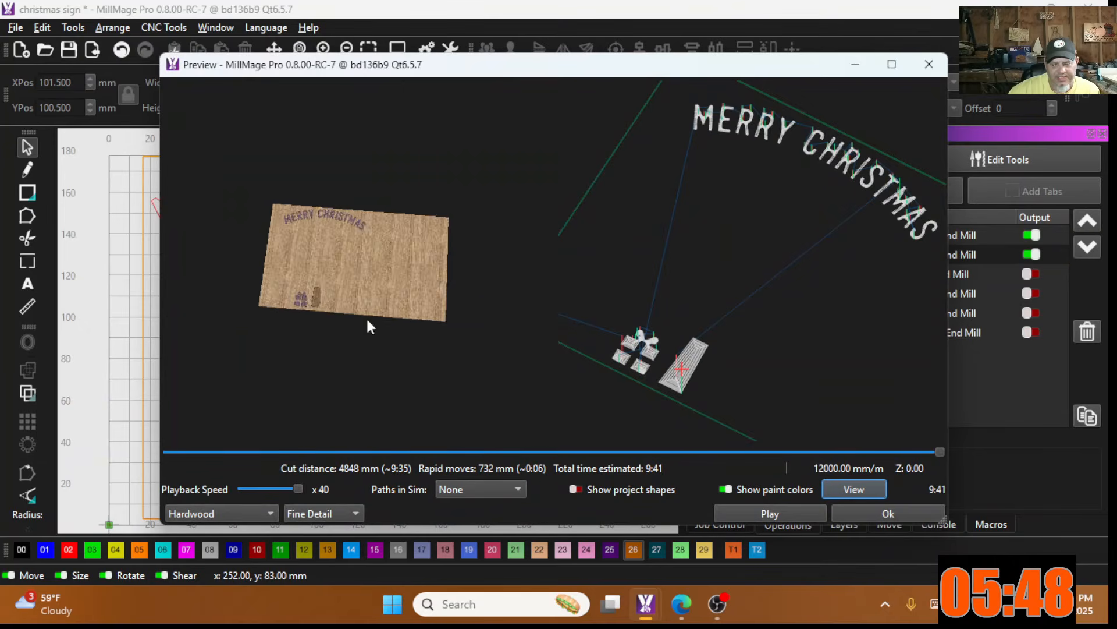
click(895, 512)
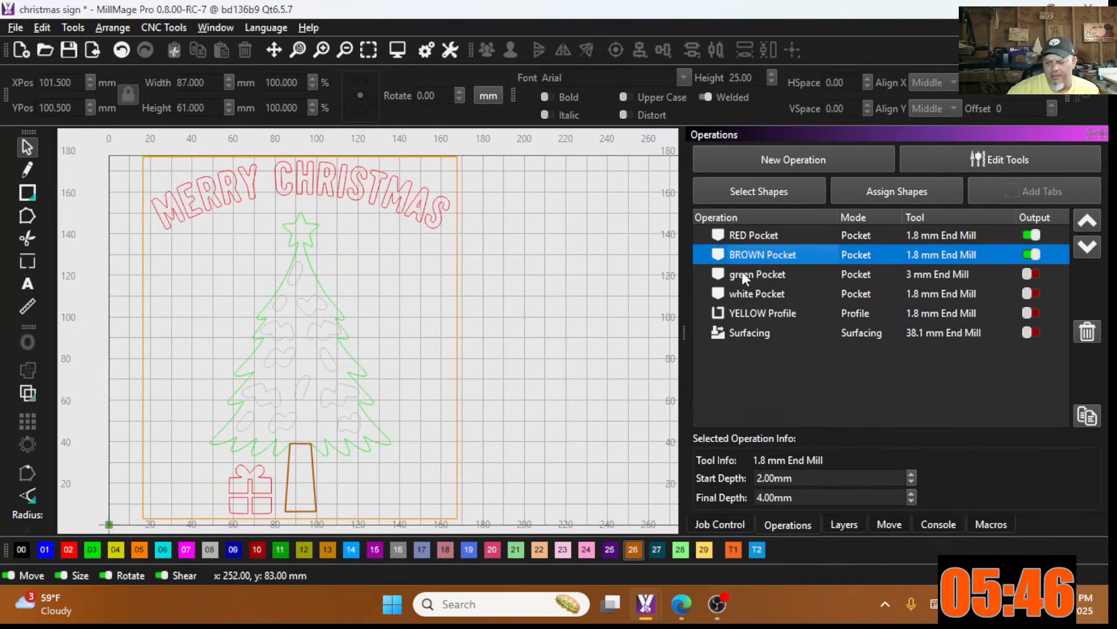
Step: Check the BROWN Pocket settings and change the RED Pocket operation's paint color to bright red (#ff0000)
double_click(811, 250)
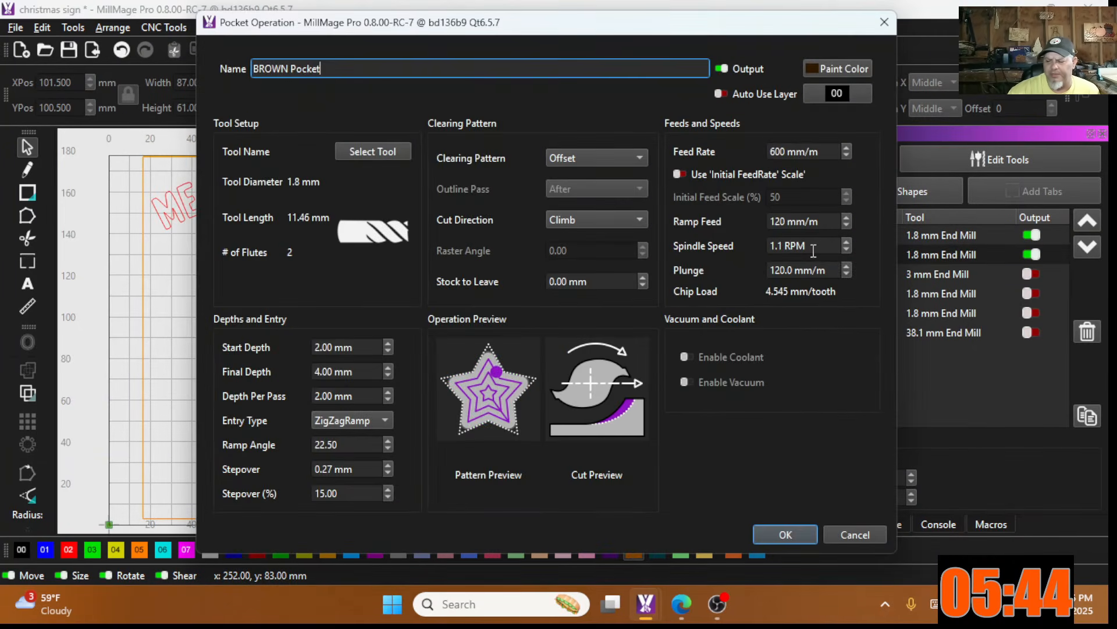
click(885, 23)
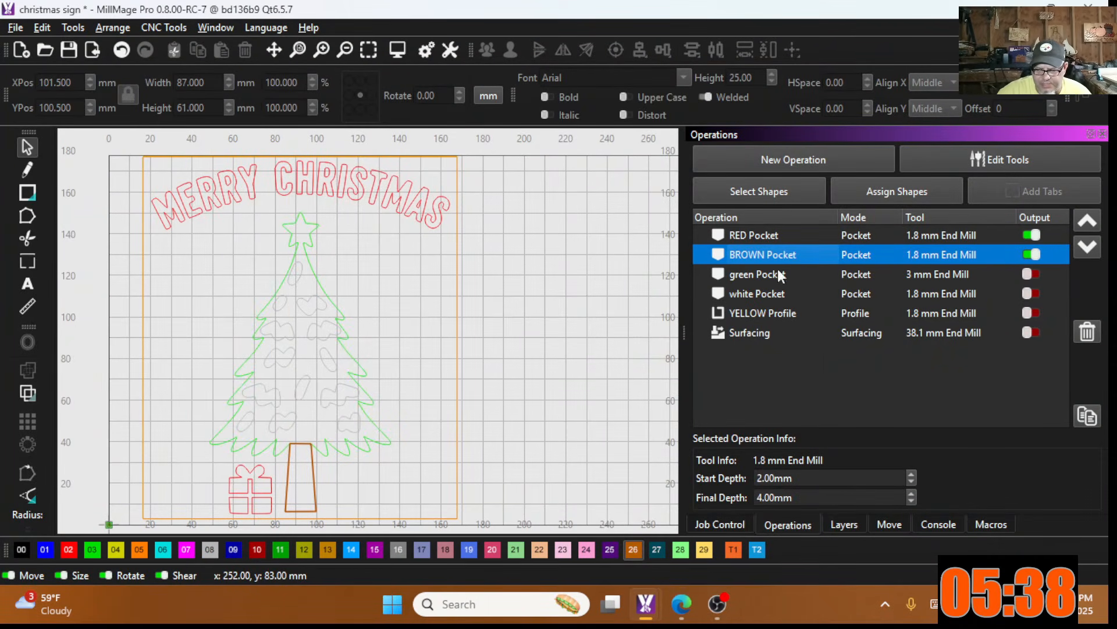
double_click(763, 230)
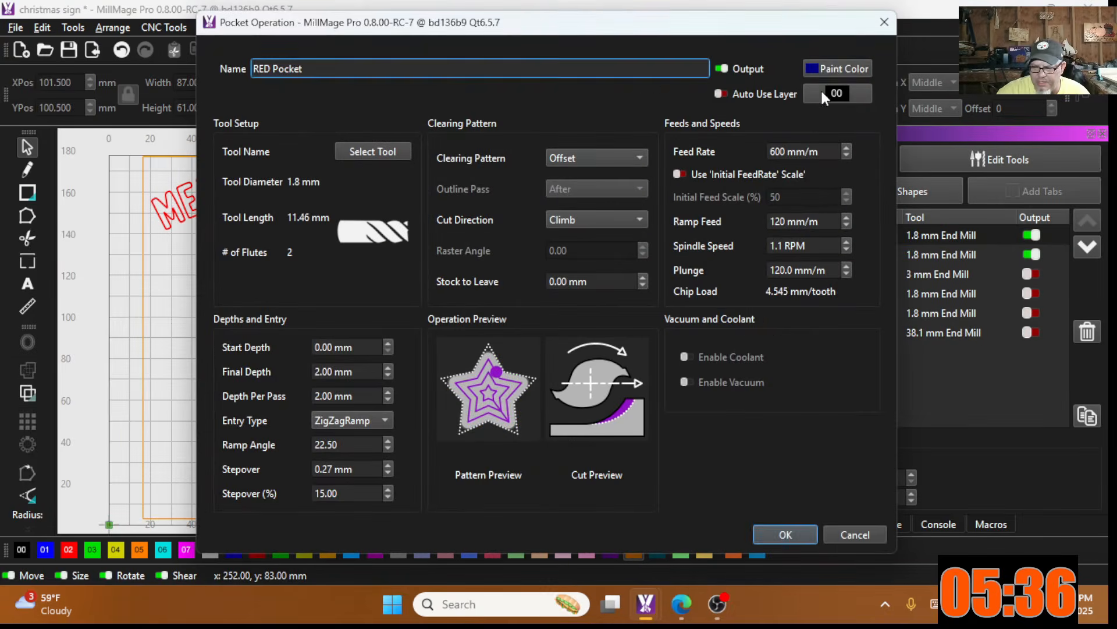
click(833, 68)
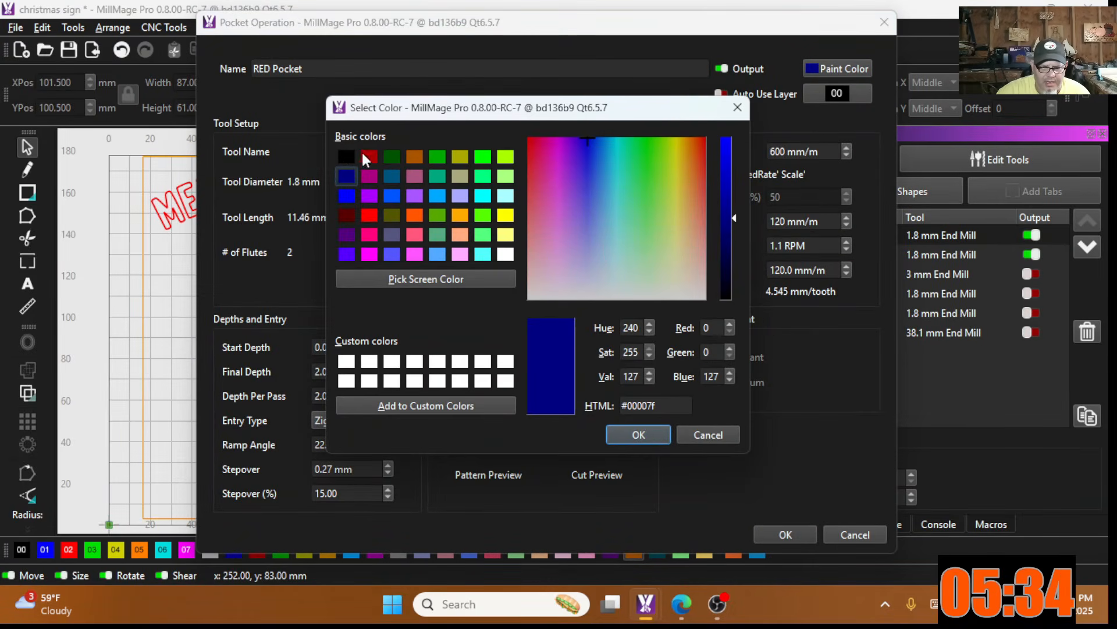
click(371, 216)
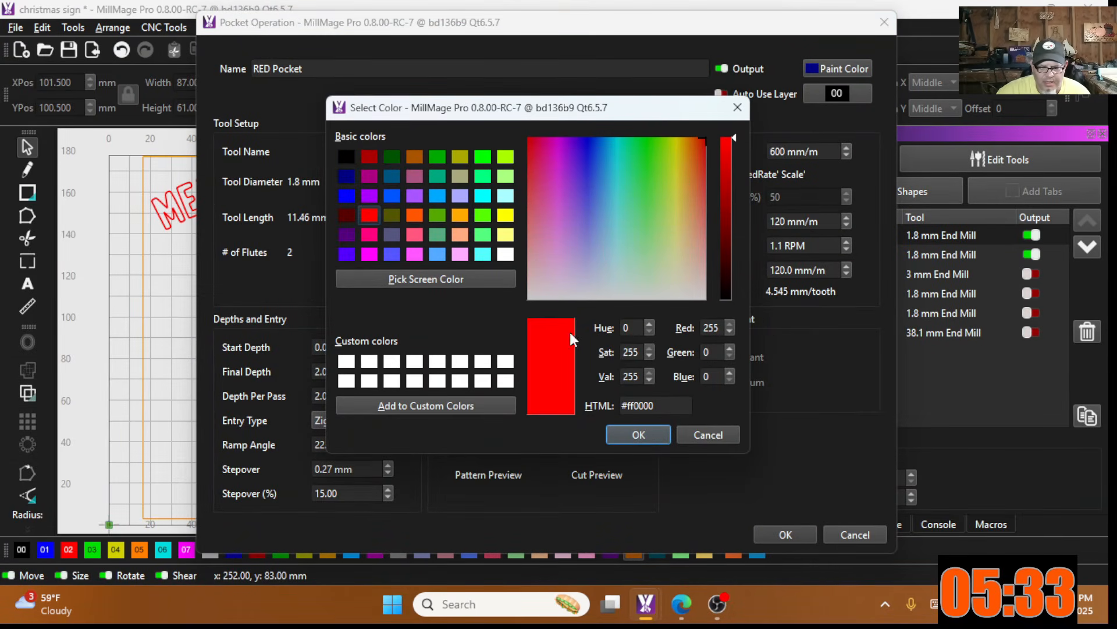
click(646, 436)
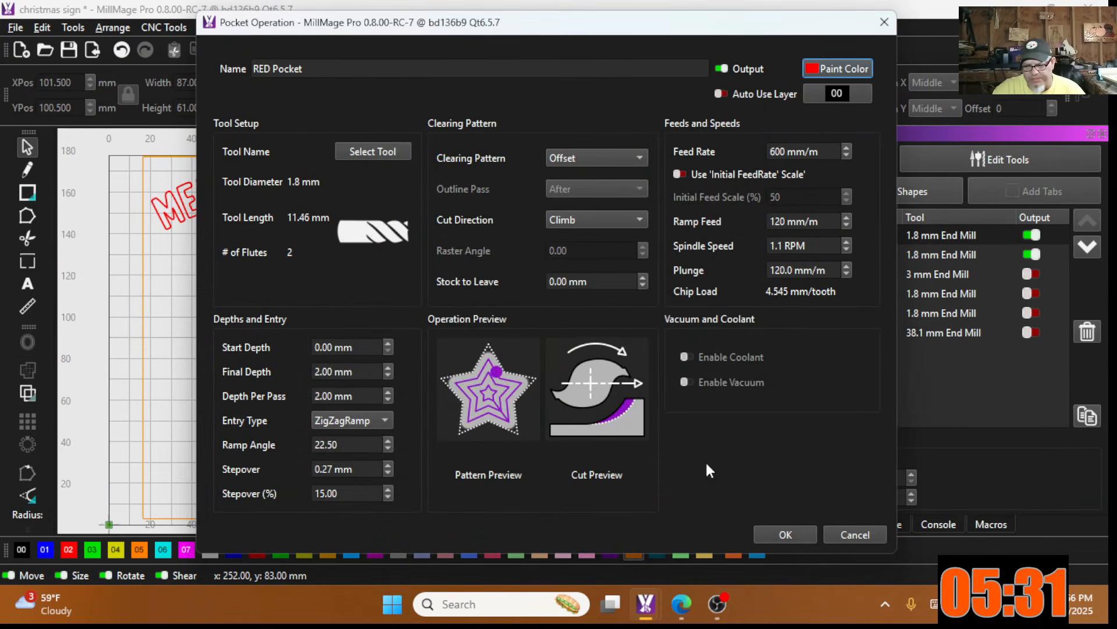
click(783, 535)
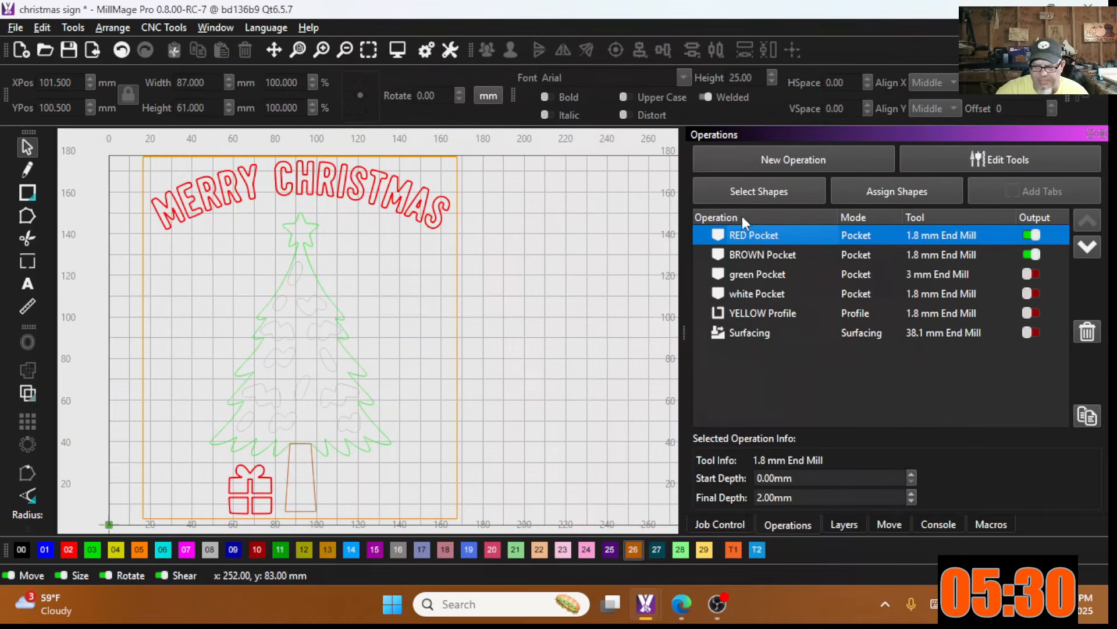
Step: Review the BROWN Pocket and green Pocket settings and check the red lettering and gift in the cut preview
double_click(746, 255)
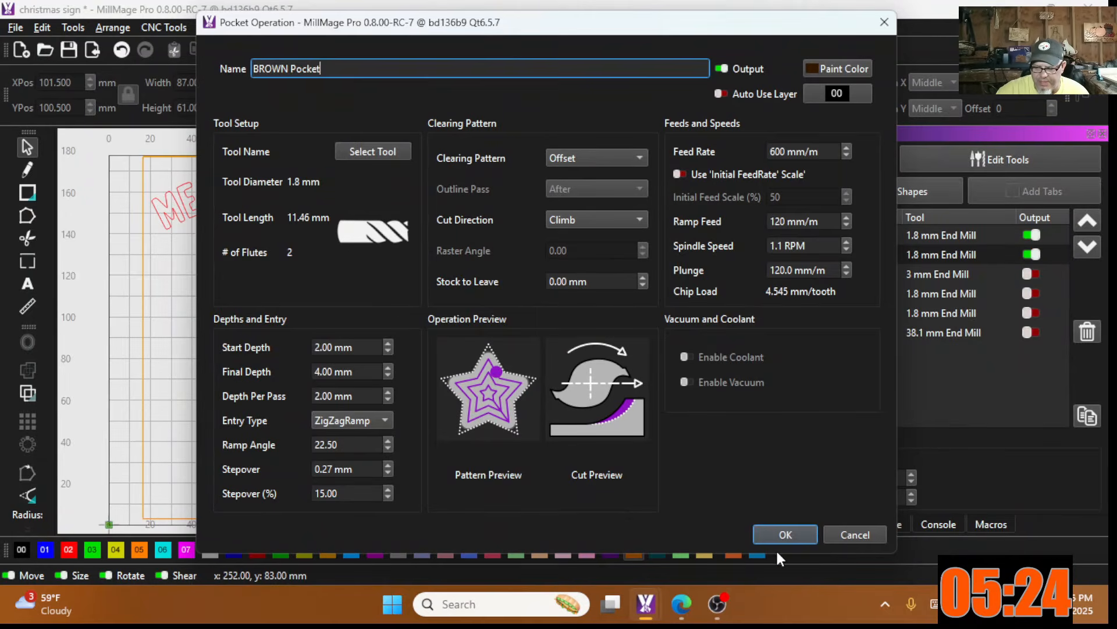
click(781, 534)
click(756, 273)
double_click(756, 274)
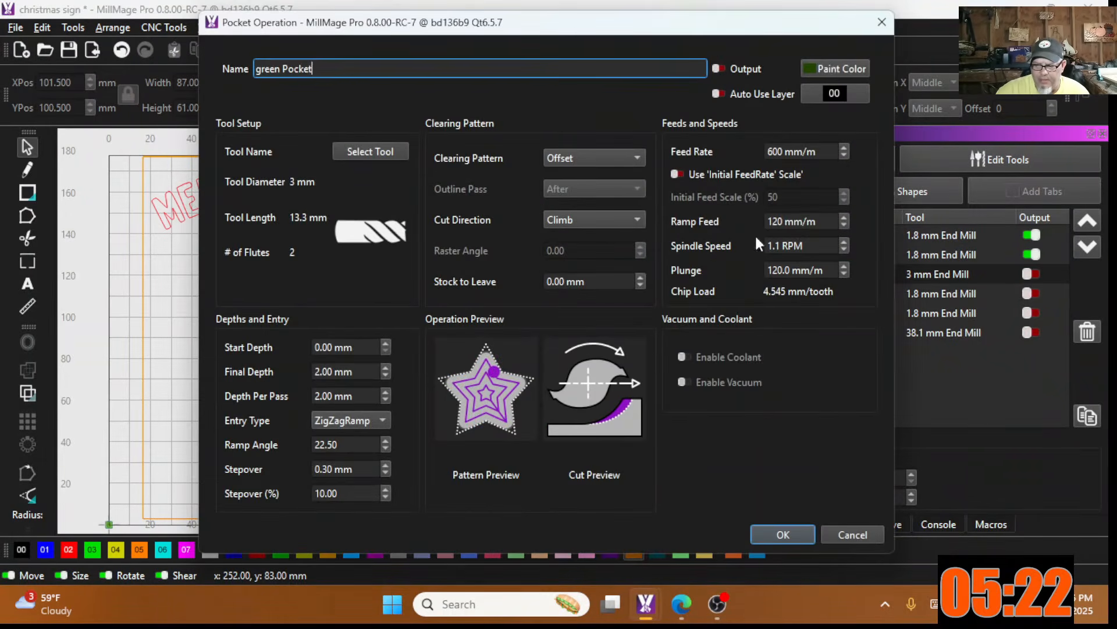
click(801, 536)
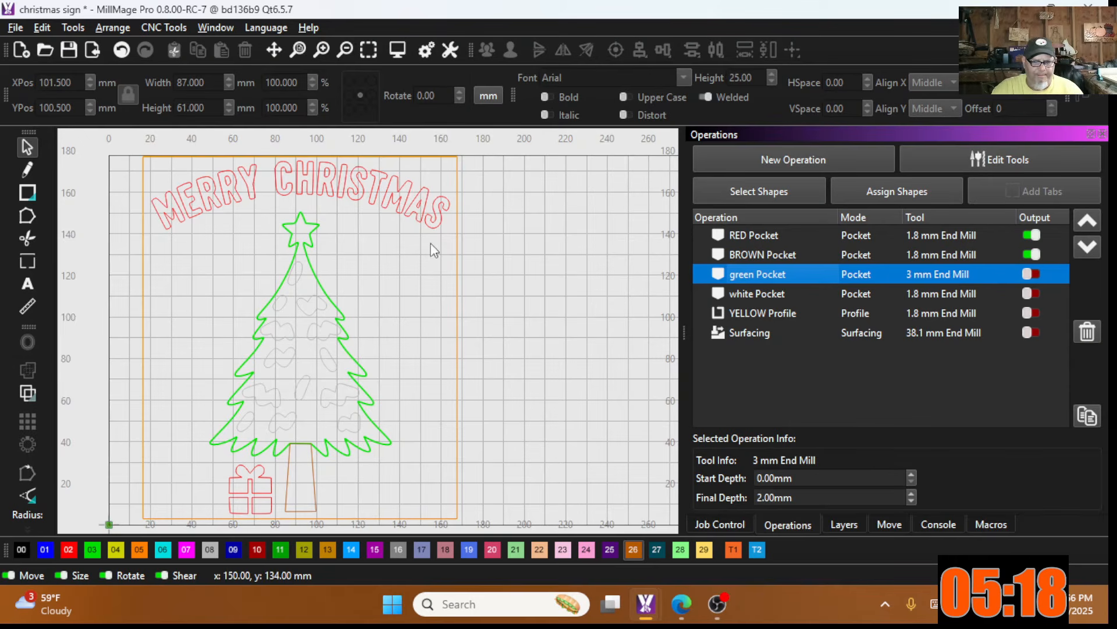
click(399, 51)
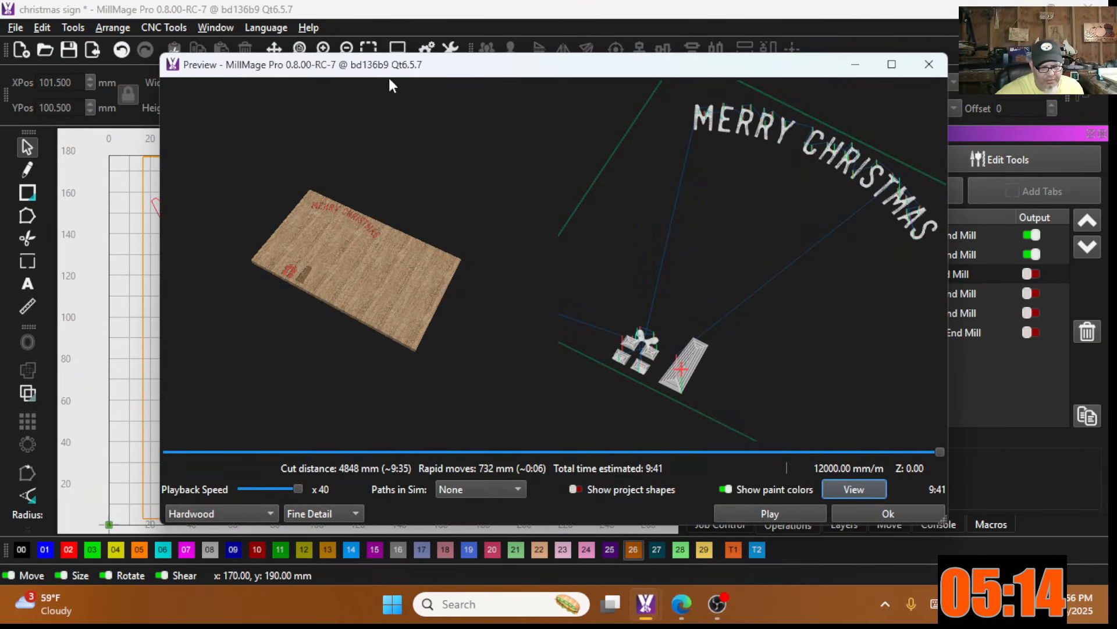
click(853, 512)
Step: Enable the output of green Pocket, white Pocket and YELLOW Profile, and inspect the whole painted sign up close in the cut preview
click(1029, 294)
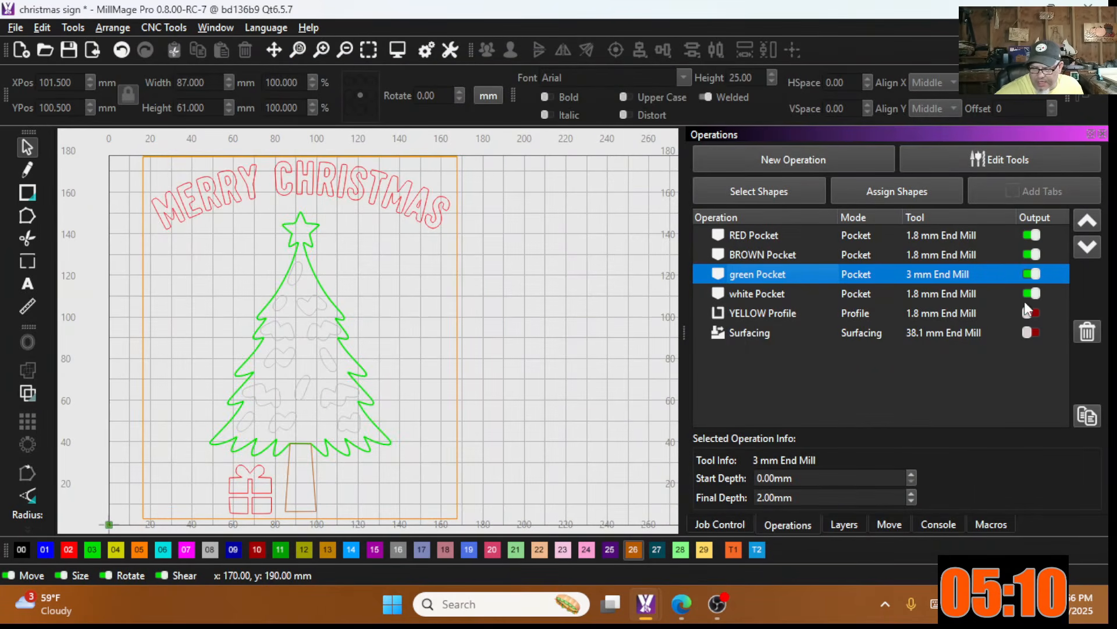
click(1029, 313)
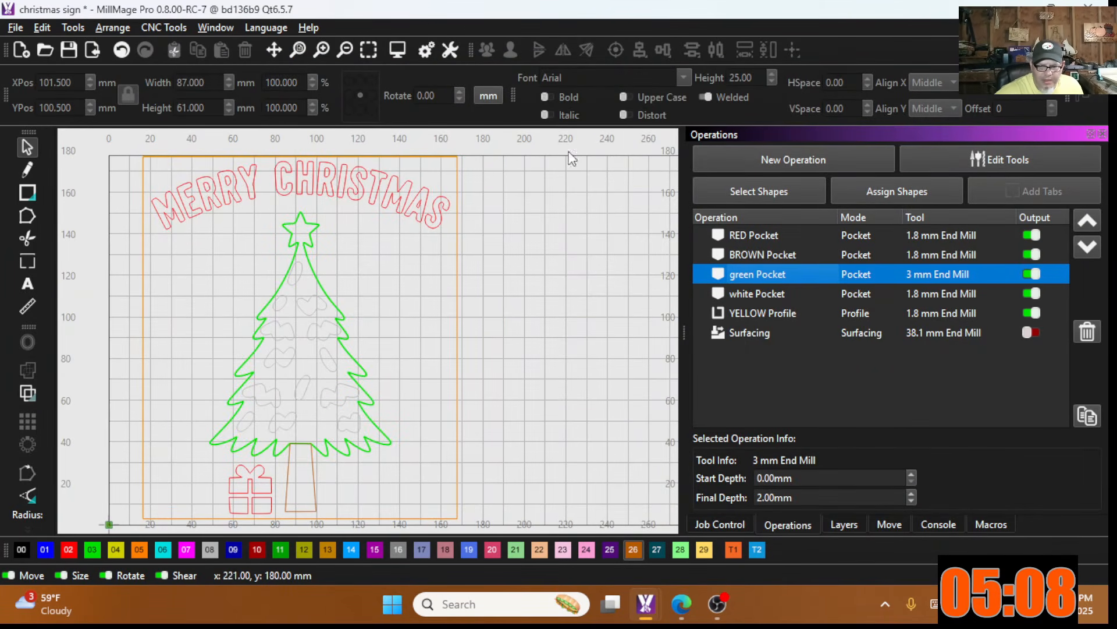
click(399, 49)
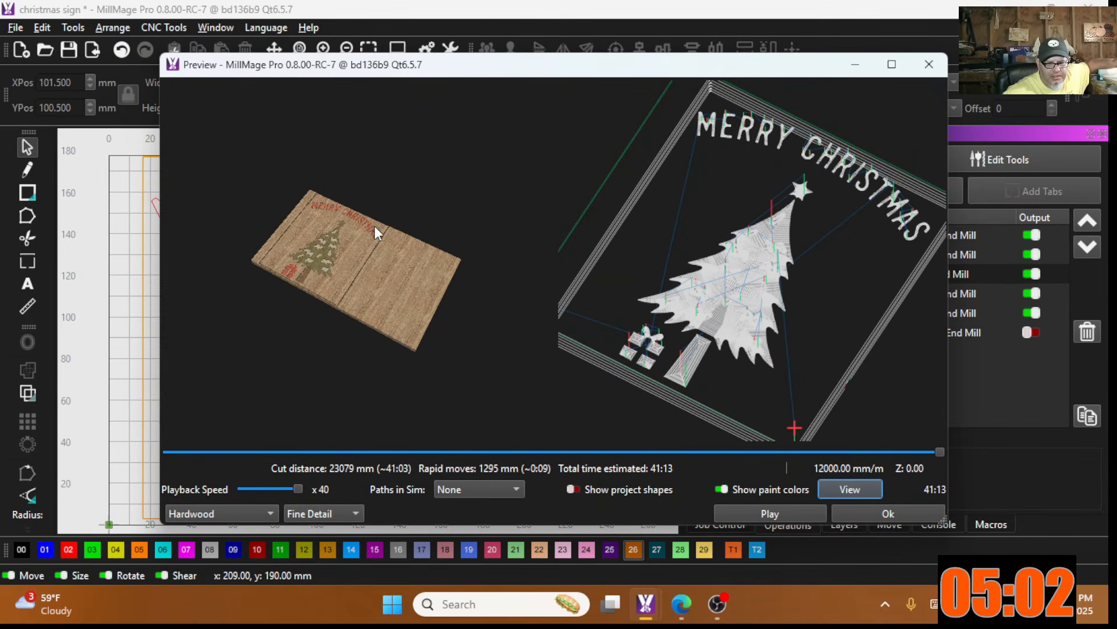
drag(221, 295, 297, 355)
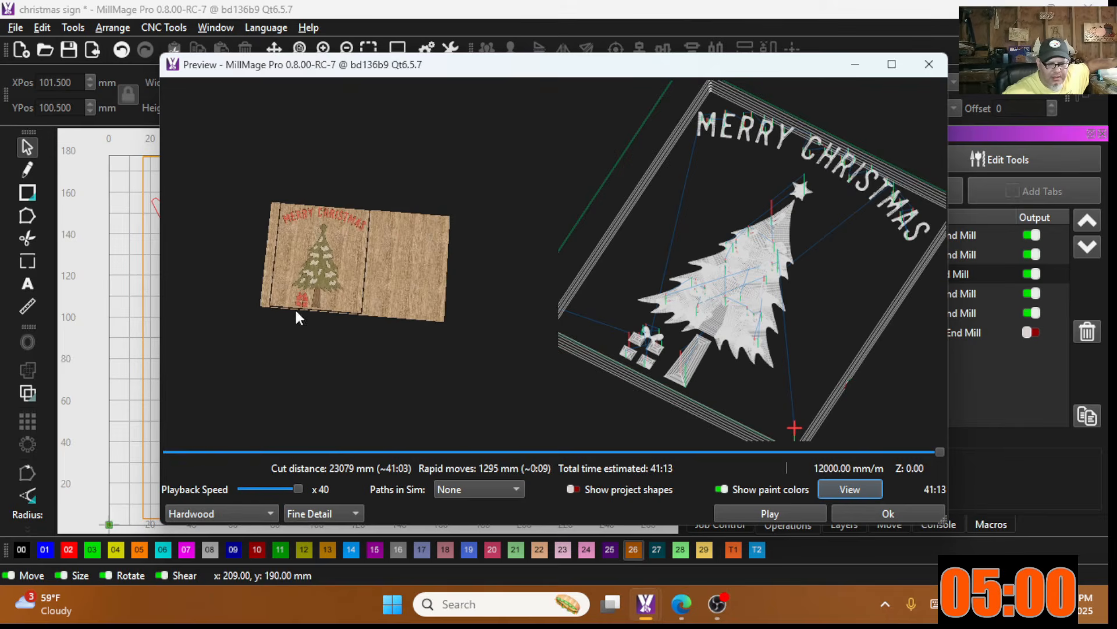
scroll(302, 285, up, 6)
drag(315, 253, 339, 335)
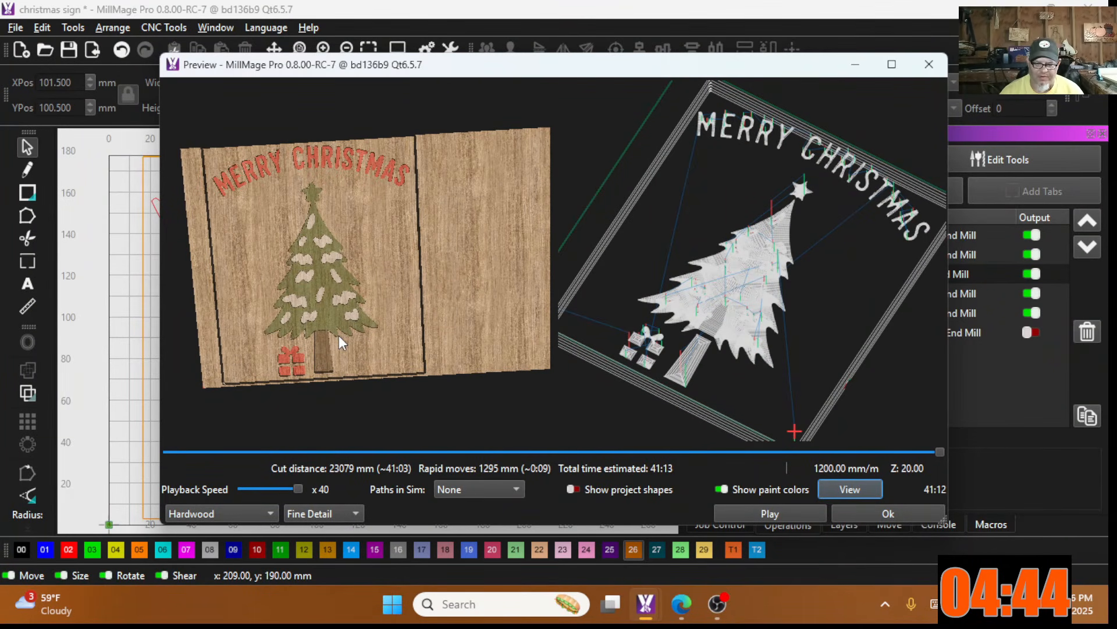
click(889, 513)
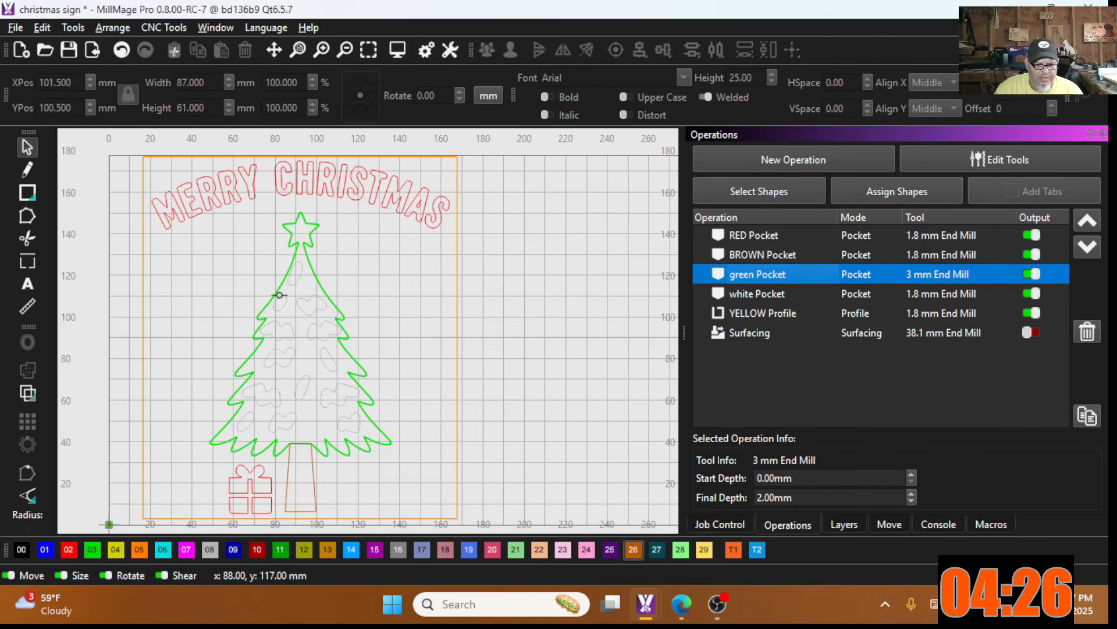
Step: Undo the accidental shift of the MERRY CHRISTMAS lettering, assign it to red layer 02, and select the gift outline
click(335, 181)
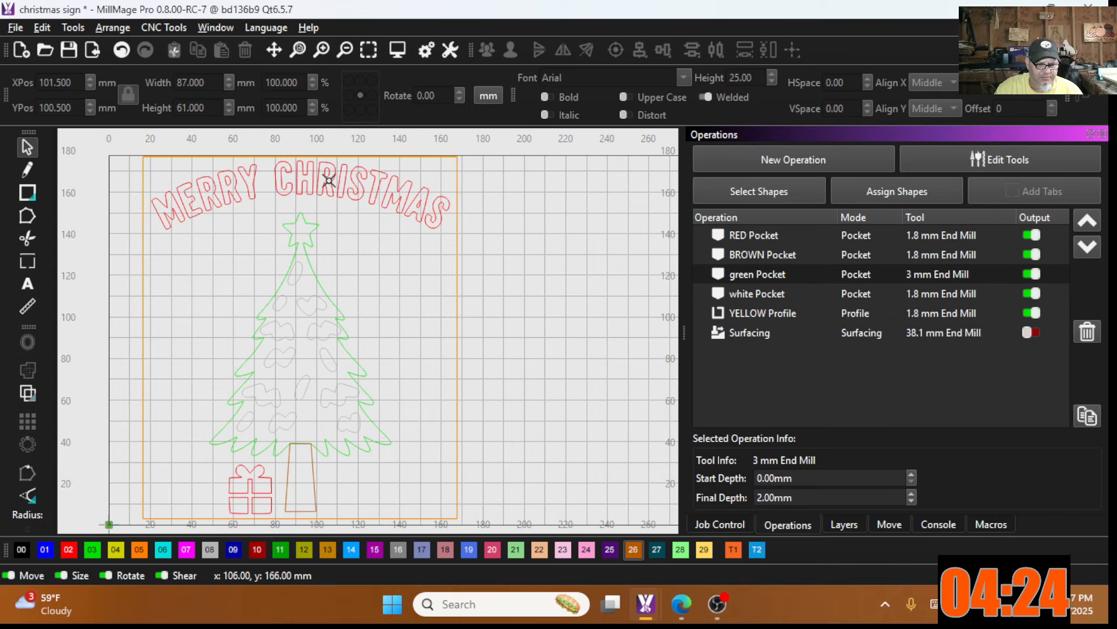
click(336, 178)
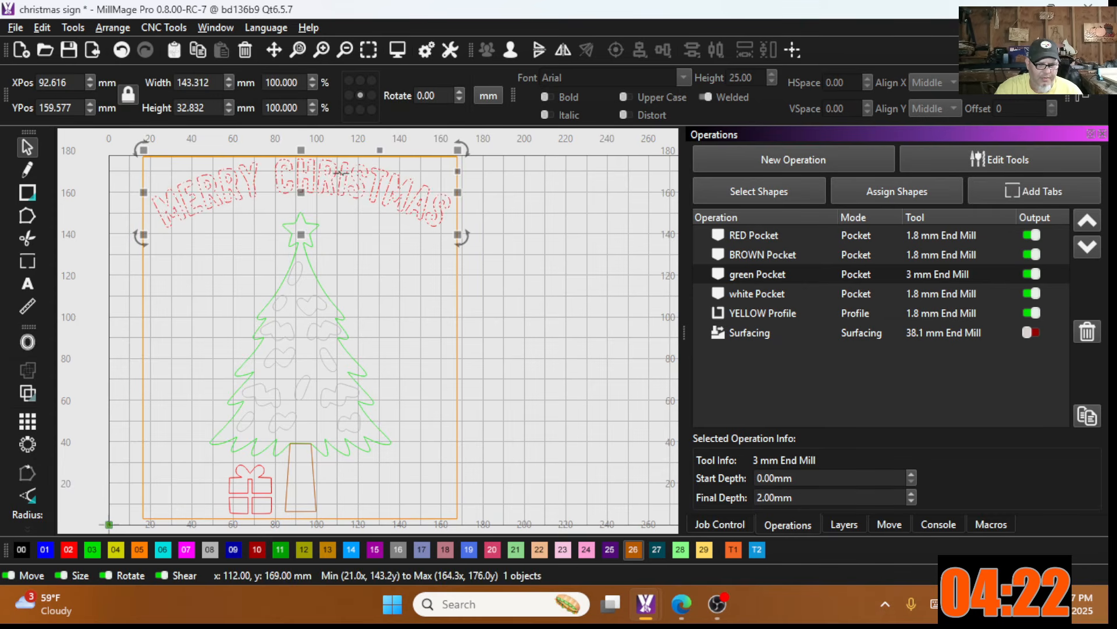
click(122, 51)
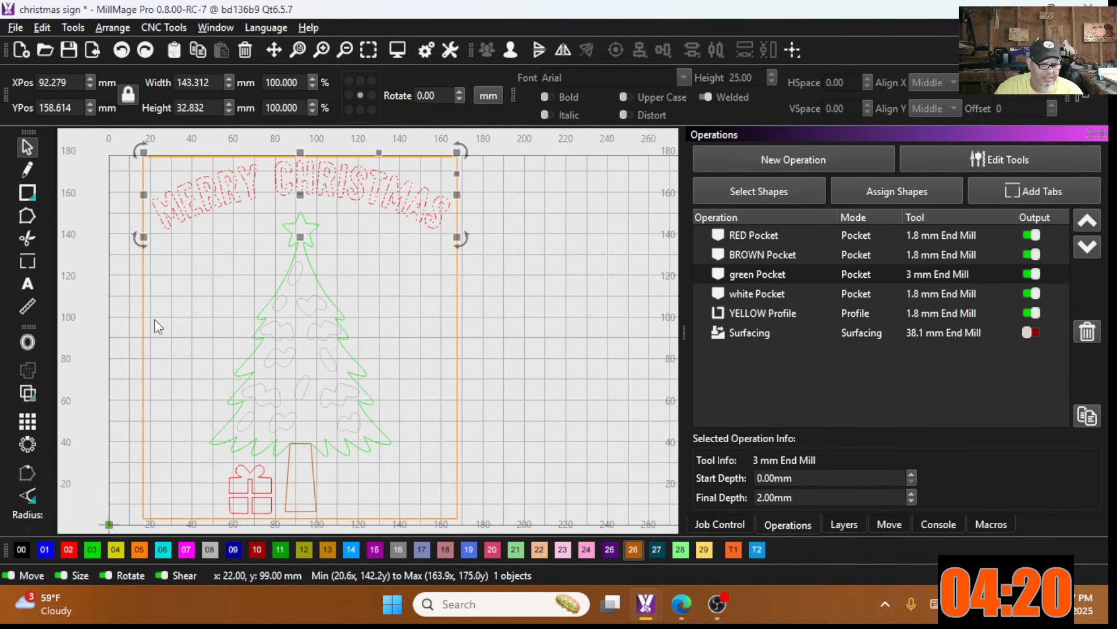
click(75, 550)
click(237, 478)
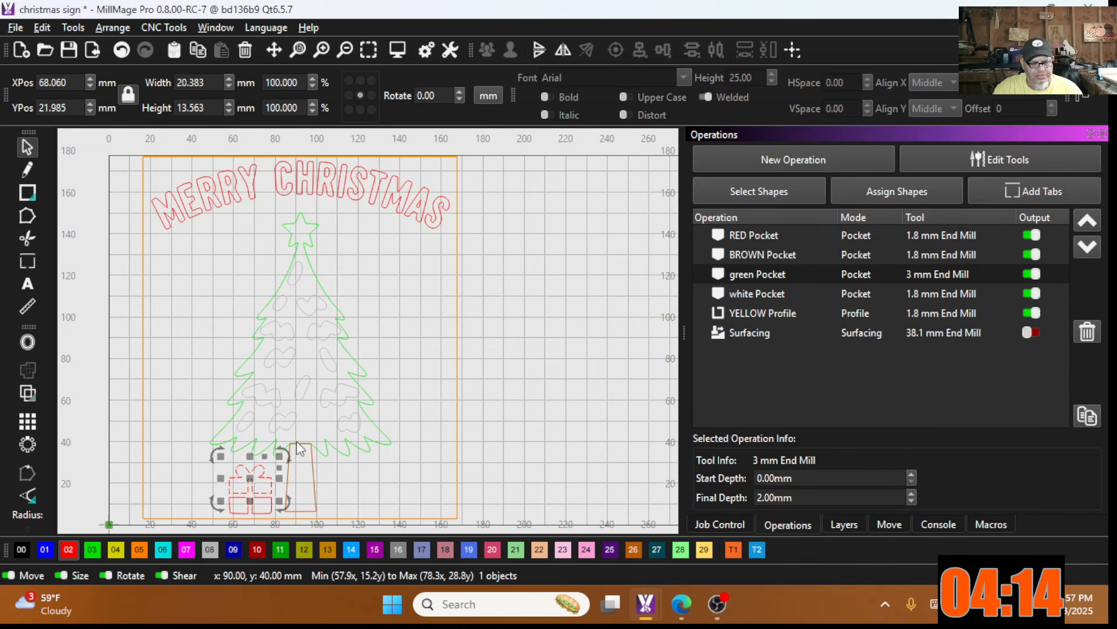
Step: Draw a rectangle about 62 mm wide and 48 mm high in the empty area beside the sign and assign it to black layer 00
click(28, 192)
drag(520, 232, 650, 332)
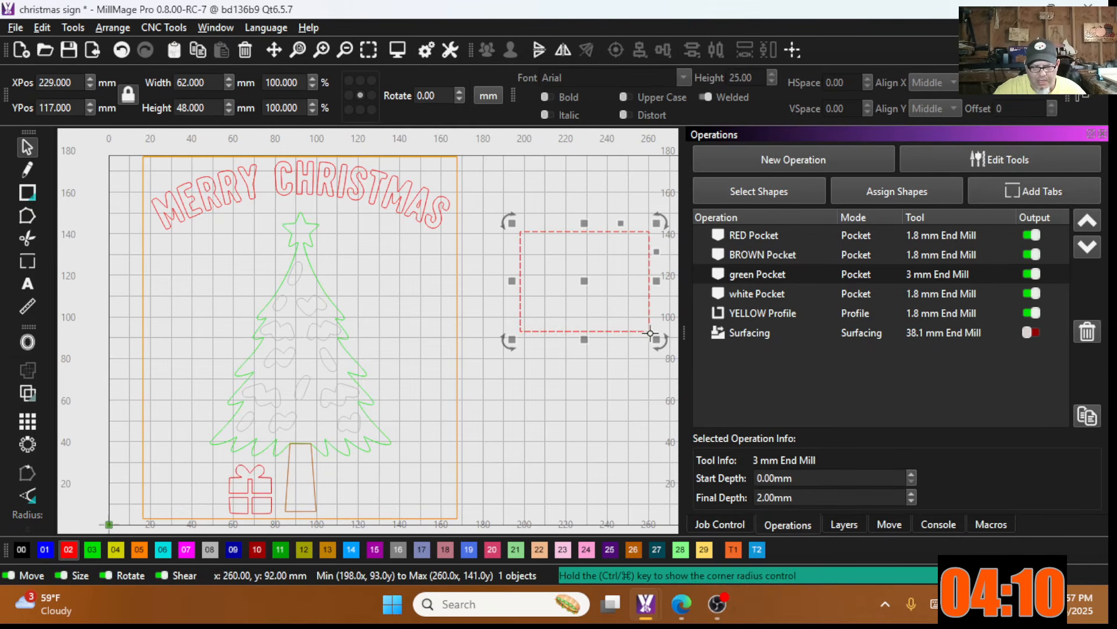
click(22, 550)
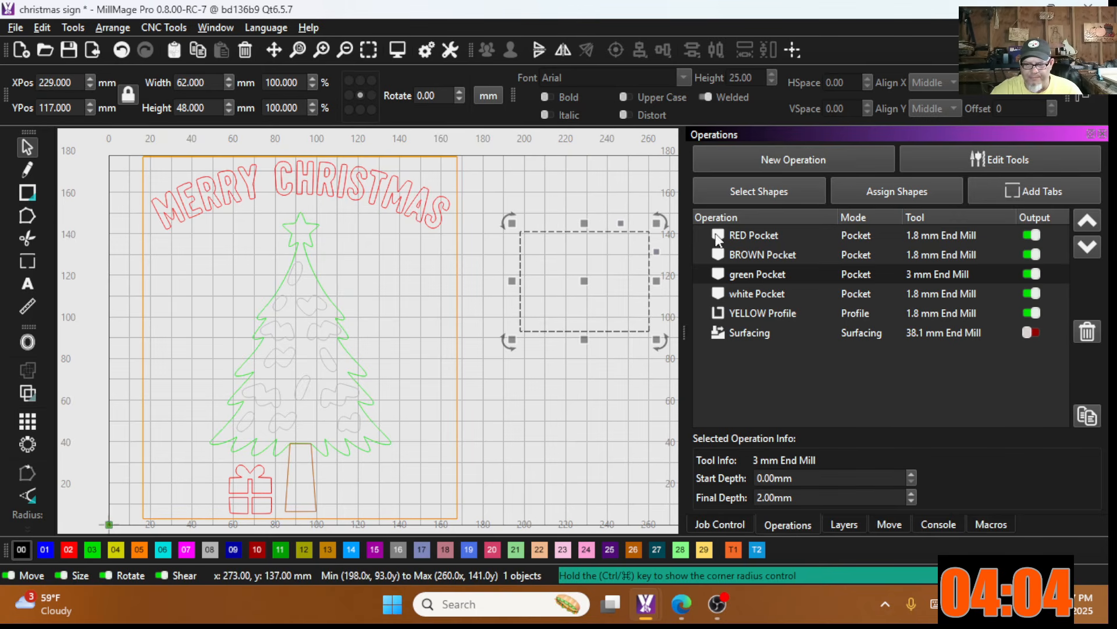
Step: Create a new Pocket operation for the rectangle with a final depth of 1.00 mm and a depth per pass of 1.00 mm
click(787, 156)
click(823, 167)
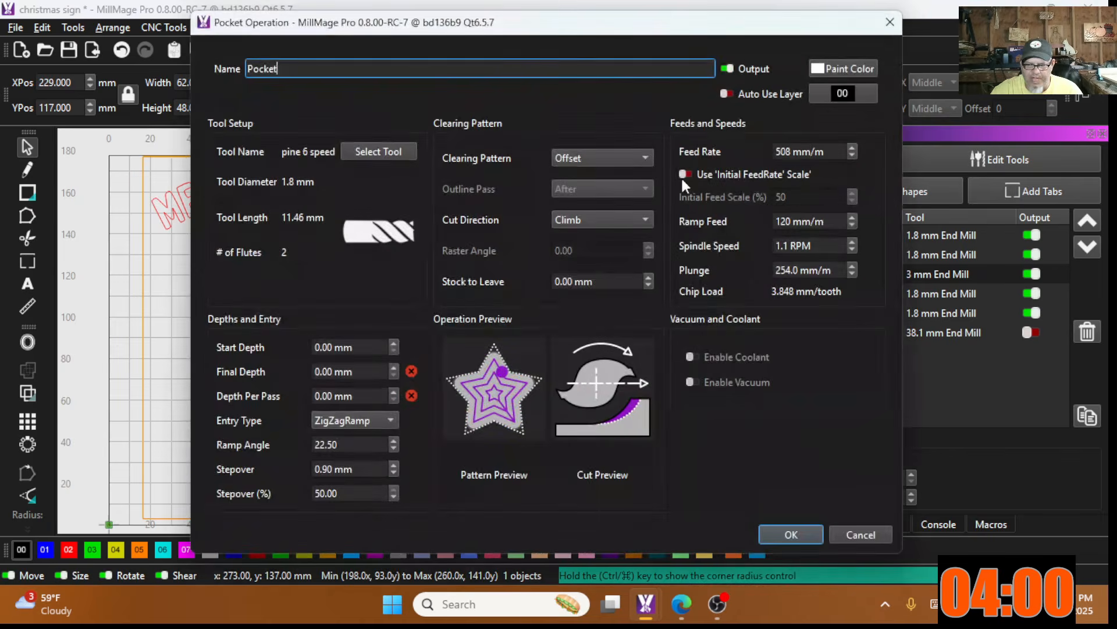
click(394, 367)
click(394, 392)
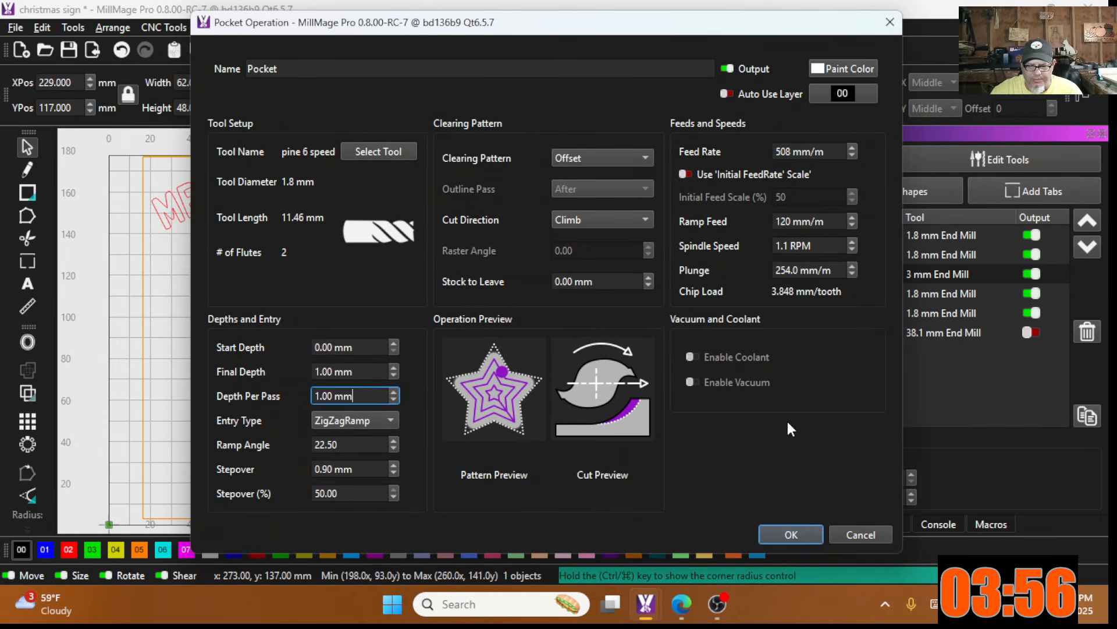
click(791, 534)
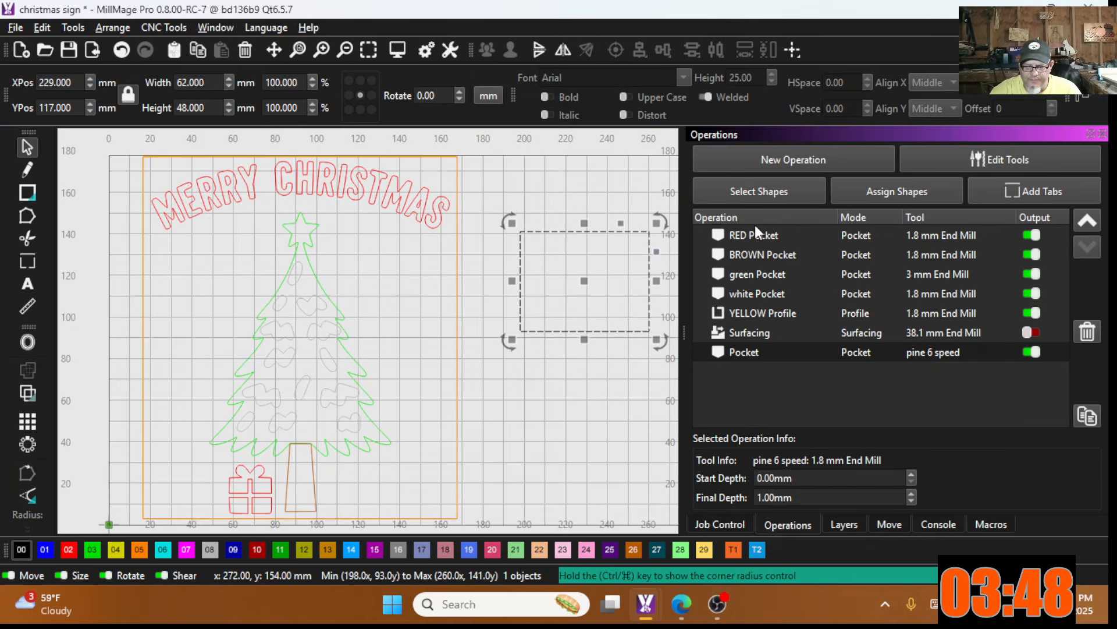
Step: Change the paint color of the rectangle's Pocket operation to black
double_click(750, 352)
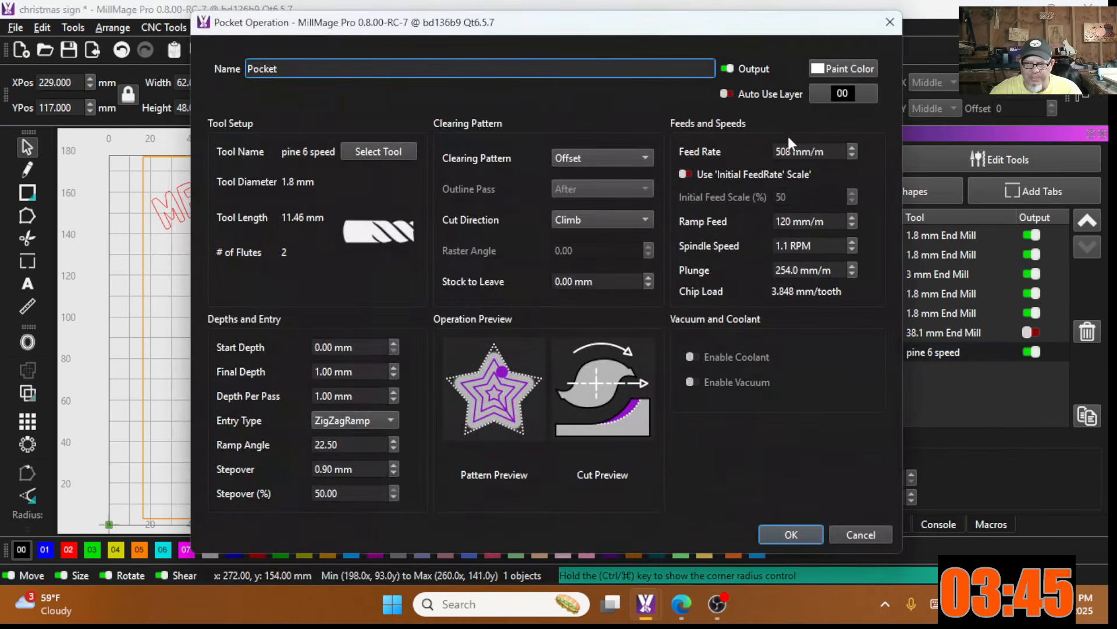
click(836, 68)
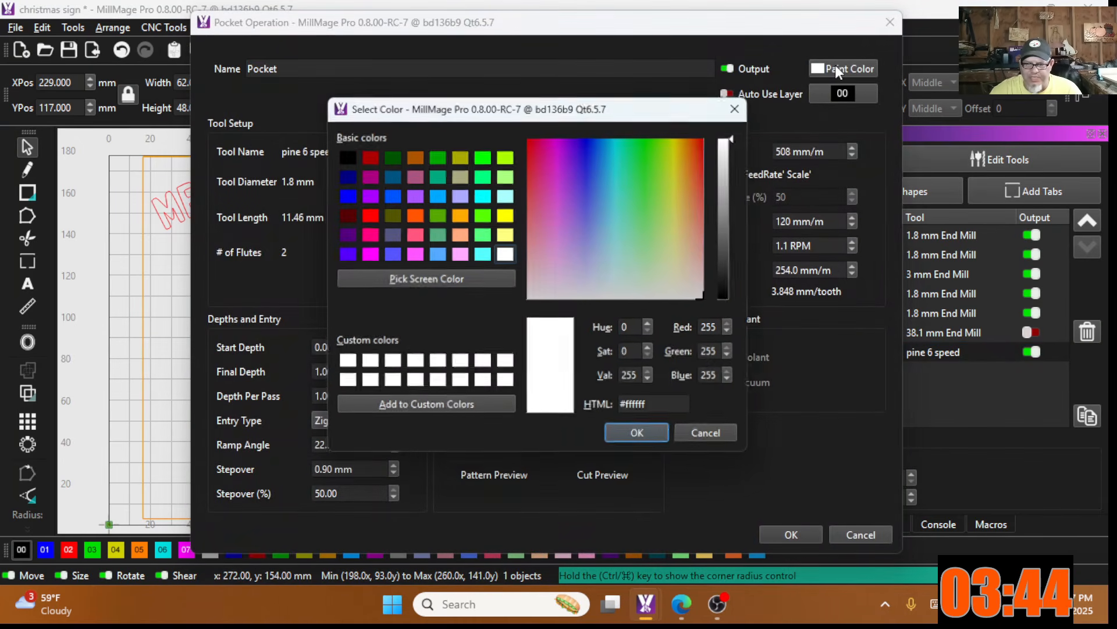
click(346, 155)
click(638, 434)
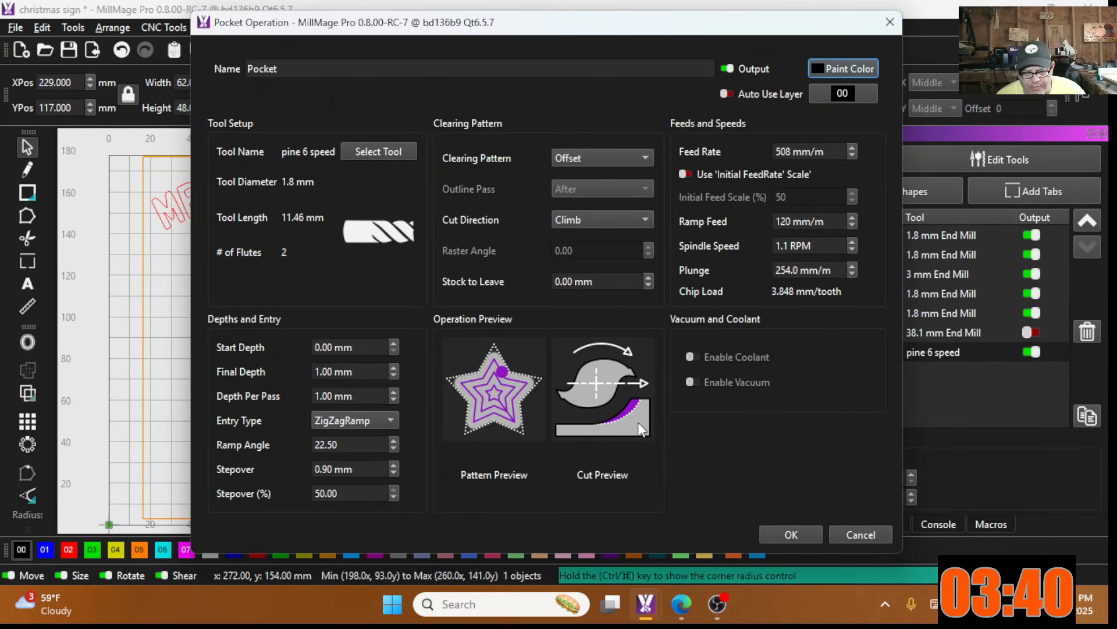
click(774, 535)
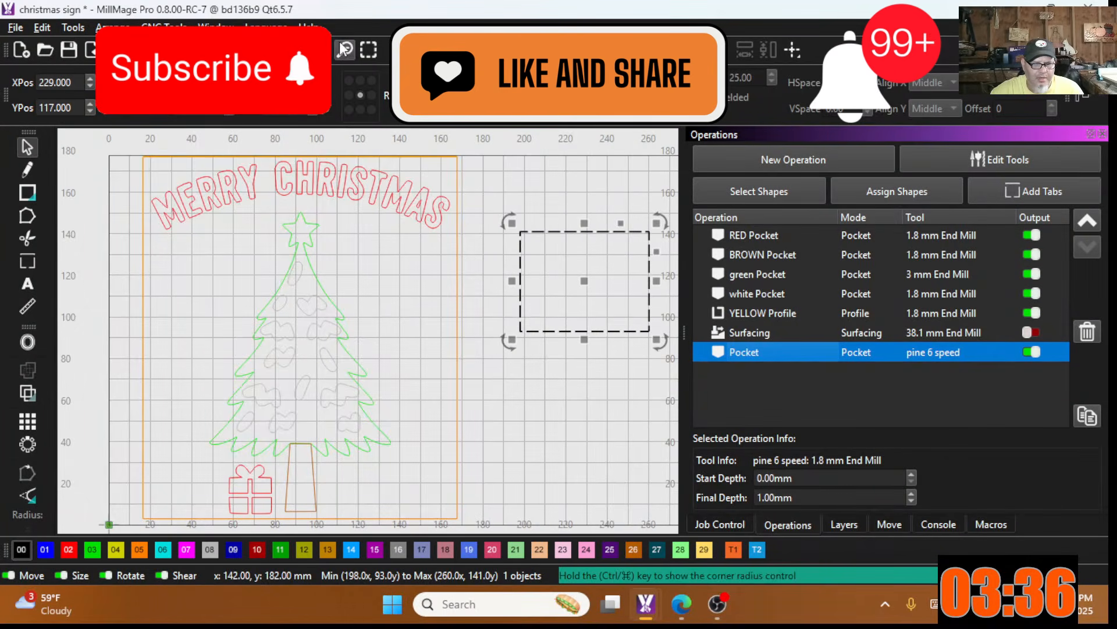